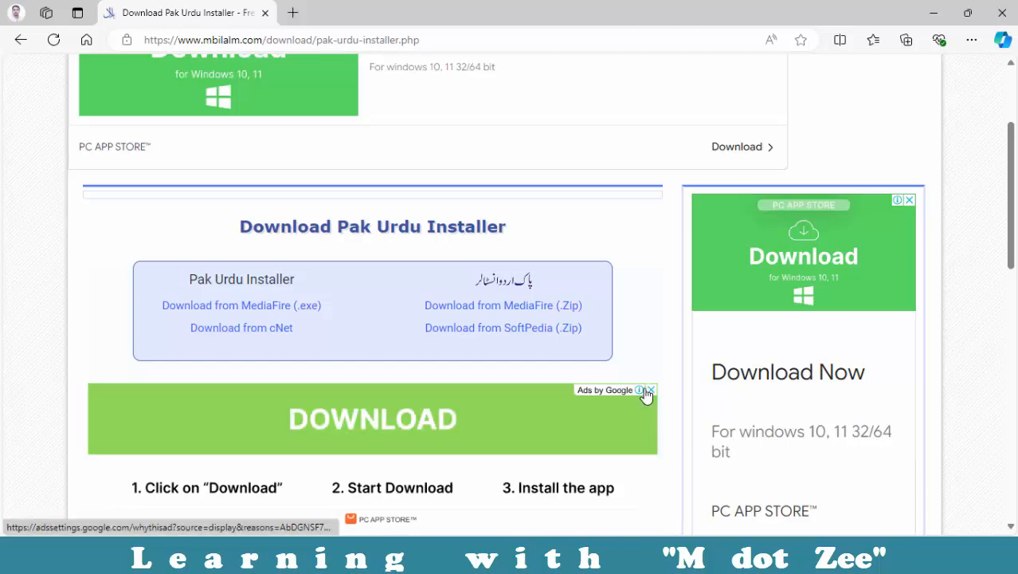
# - Download the Pak Urdu Installer .exe from MediaFire and close the advertisement window that opens with it
pyautogui.scroll(-3, 663, 410)
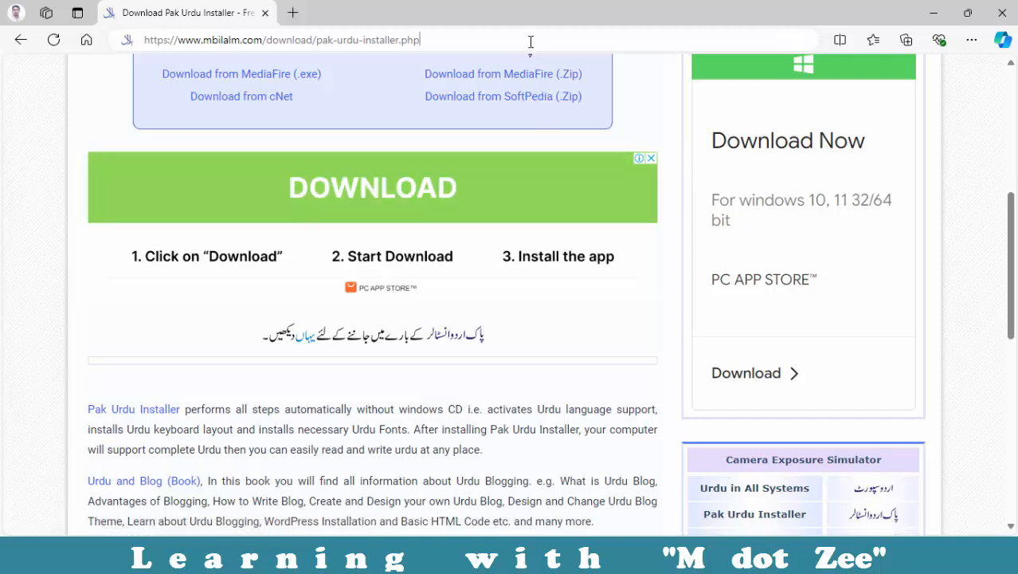
pyautogui.click(531, 41)
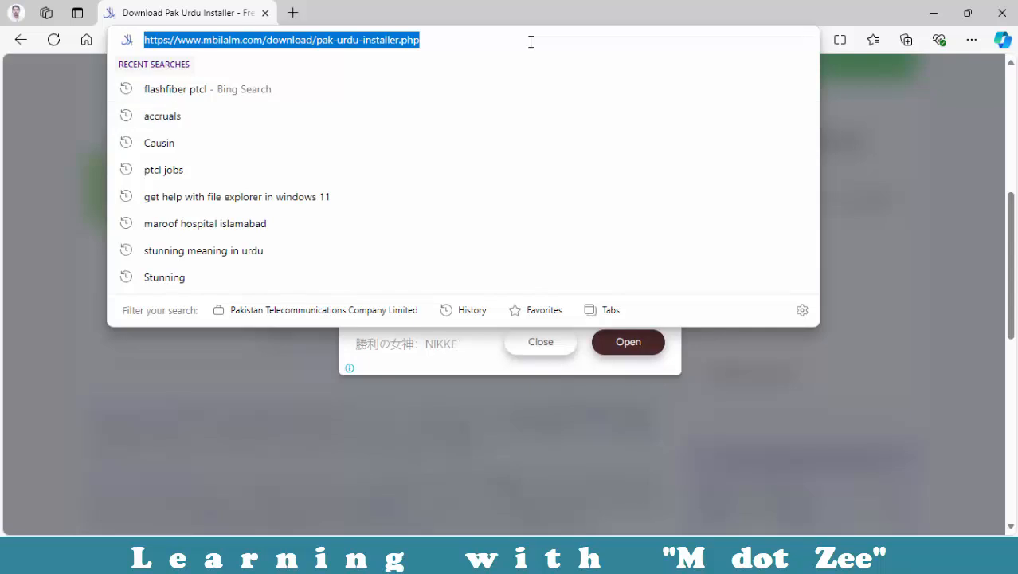
pyautogui.press('Return')
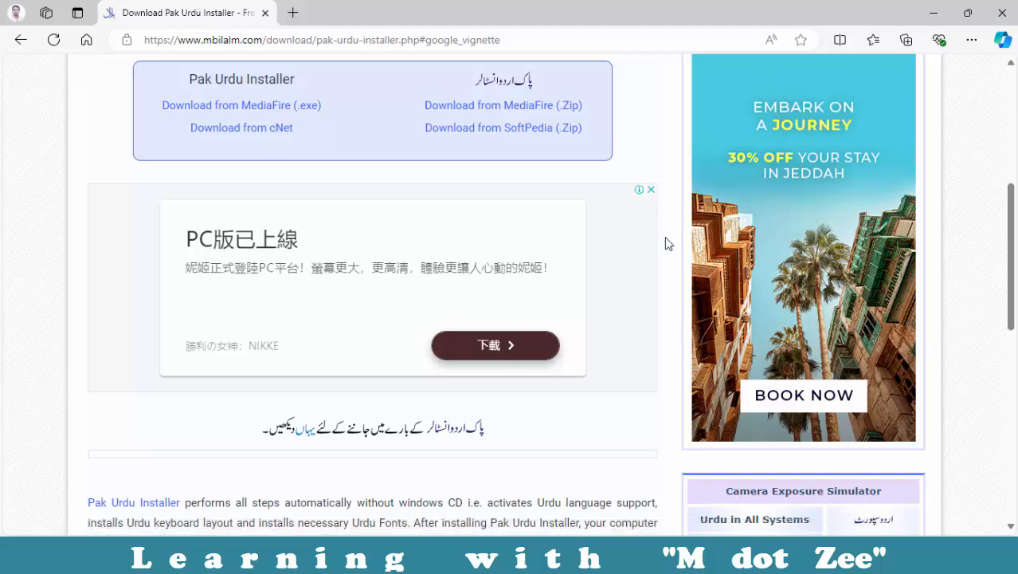
pyautogui.scroll(1, 666, 244)
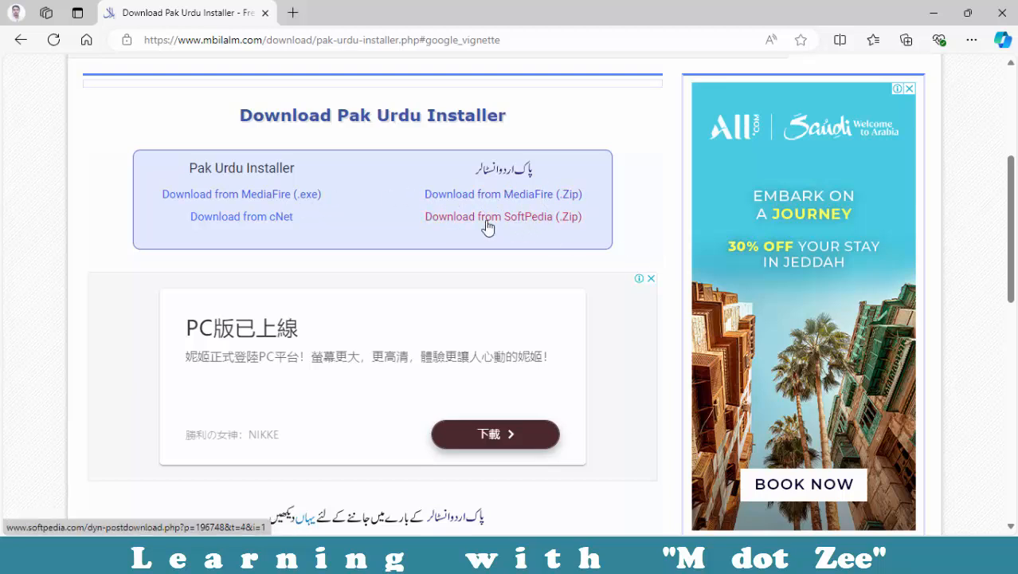
pyautogui.click(303, 203)
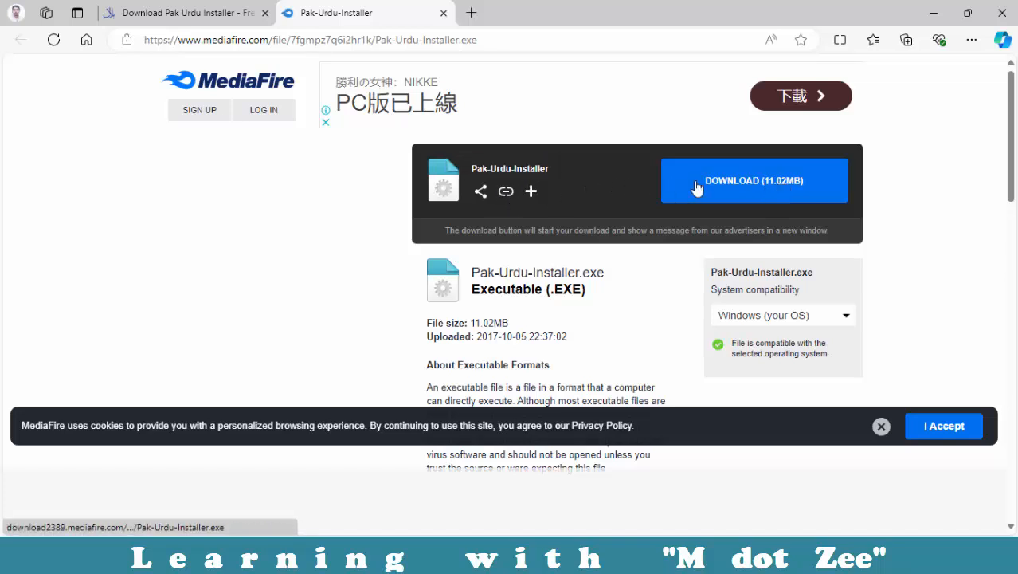
pyautogui.click(732, 181)
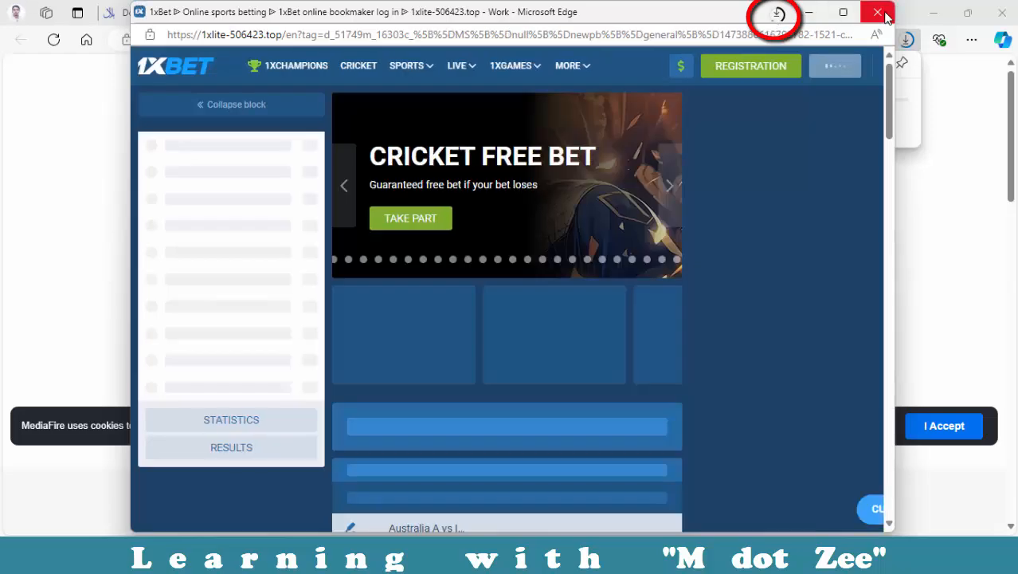
pyautogui.click(880, 15)
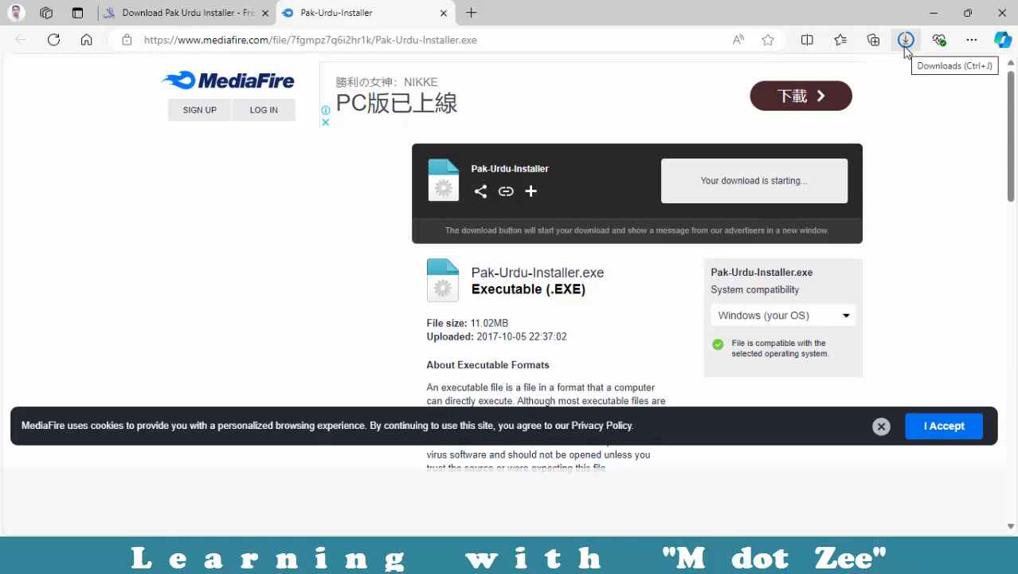
# - Run the downloaded Pak-Urdu-Installer.exe and dismiss the setup wizard's message
pyautogui.click(905, 41)
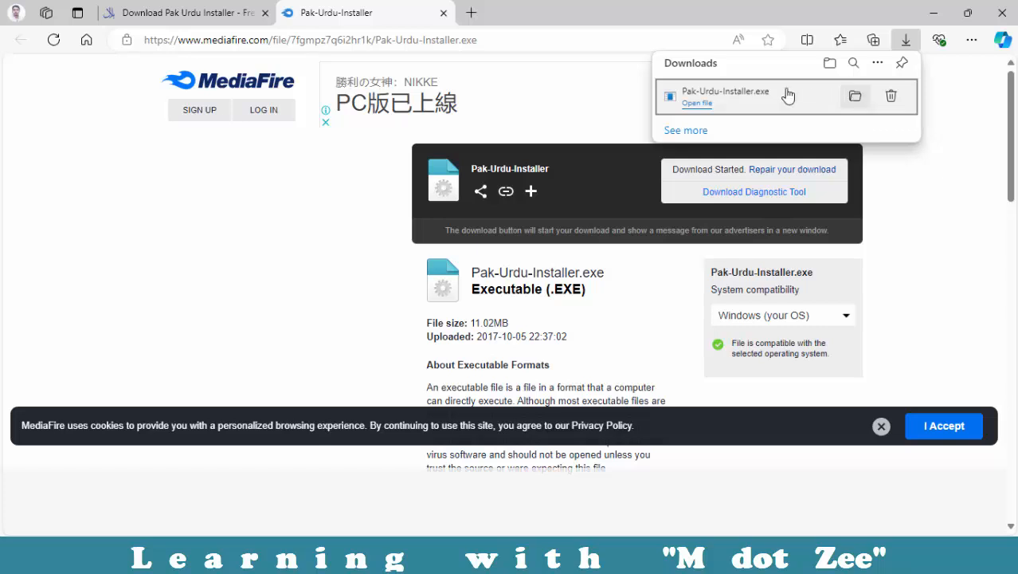
pyautogui.click(702, 99)
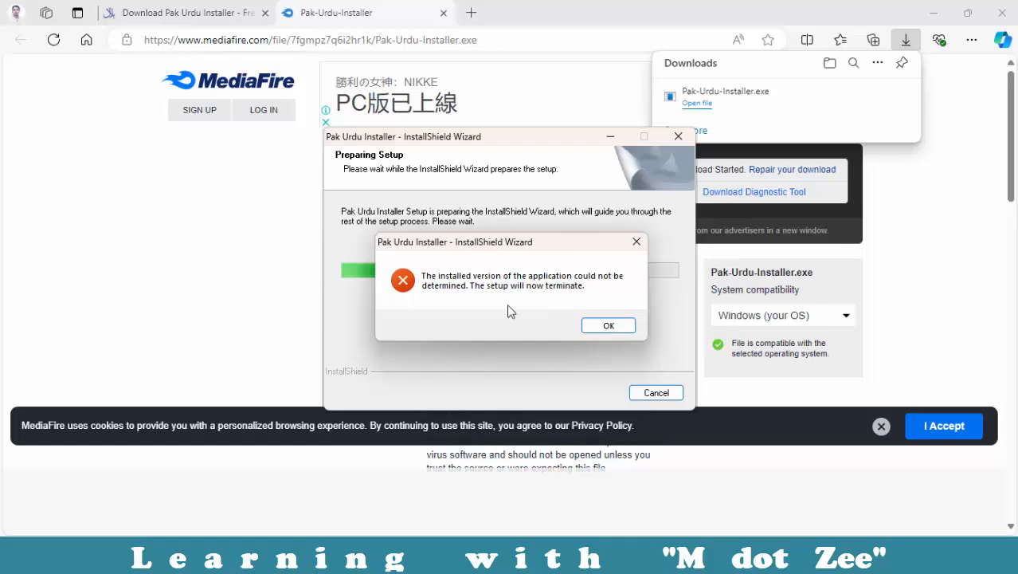
pyautogui.click(608, 325)
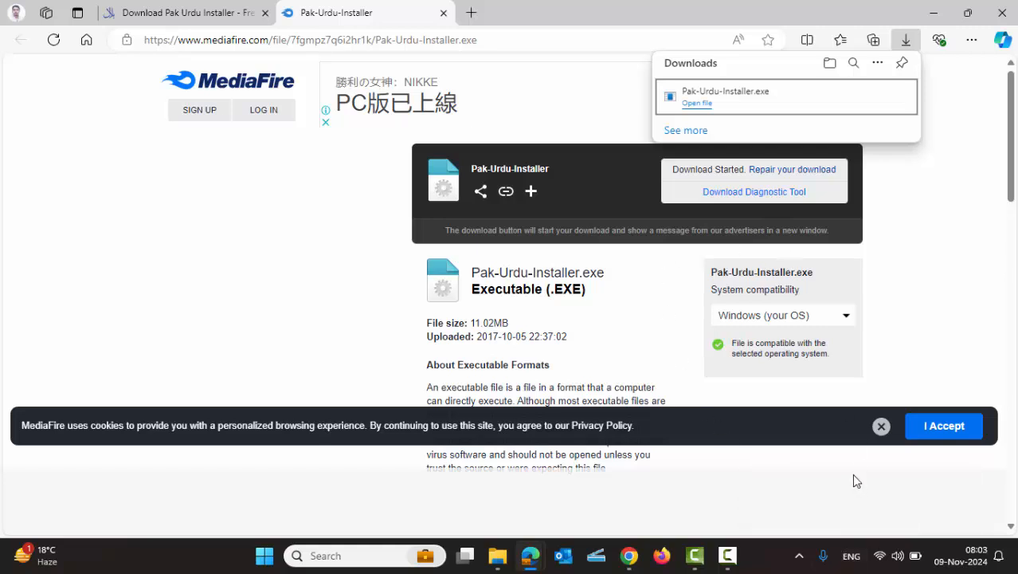
# - Switch the keyboard layout to Urdu (Pakistan) and back to English (United States)
pyautogui.click(849, 562)
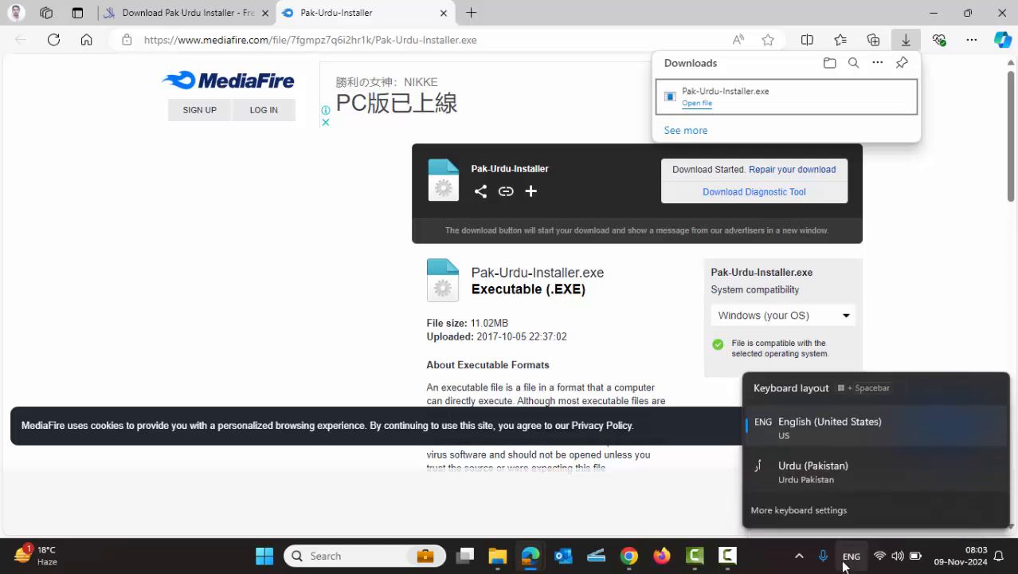
pyautogui.click(807, 478)
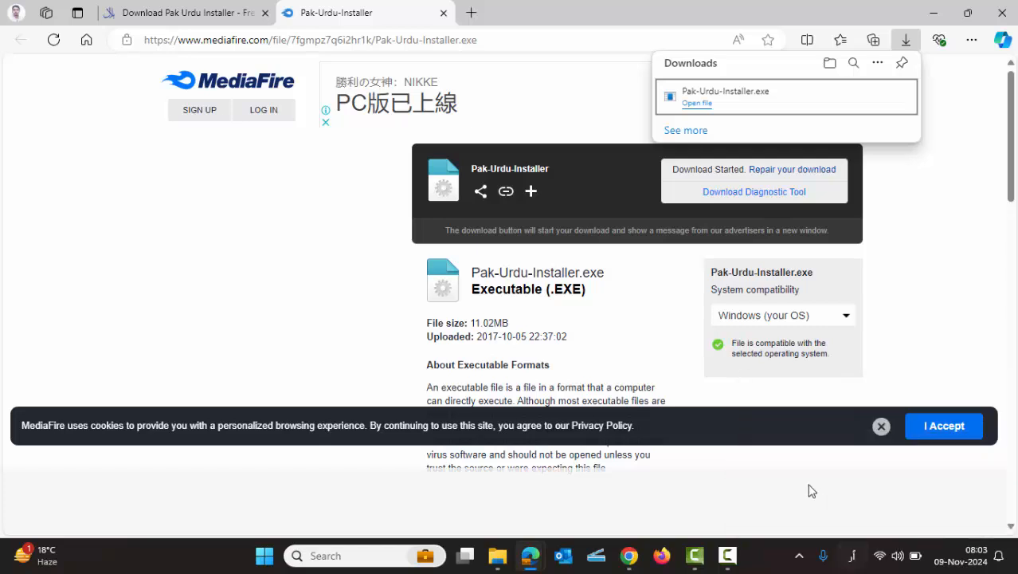
pyautogui.click(851, 555)
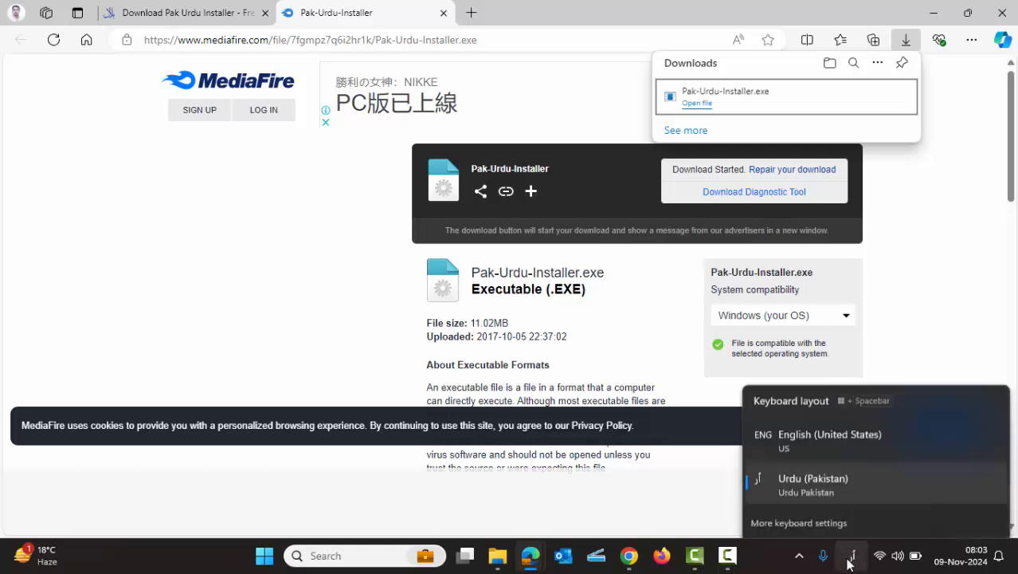
pyautogui.click(806, 423)
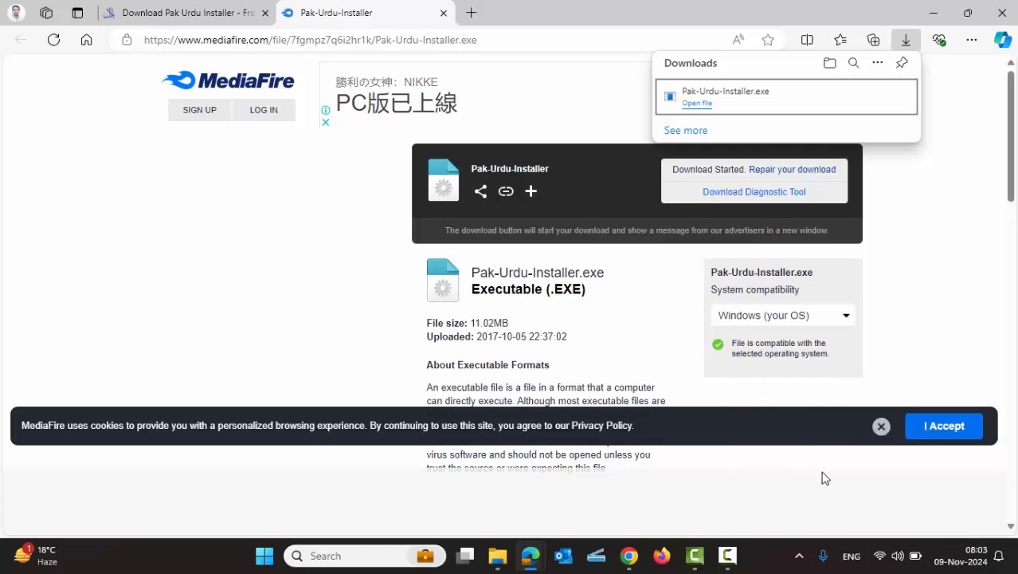
# - Open the Windows language settings, start adding a language, and browse the list of installable languages
pyautogui.click(852, 556)
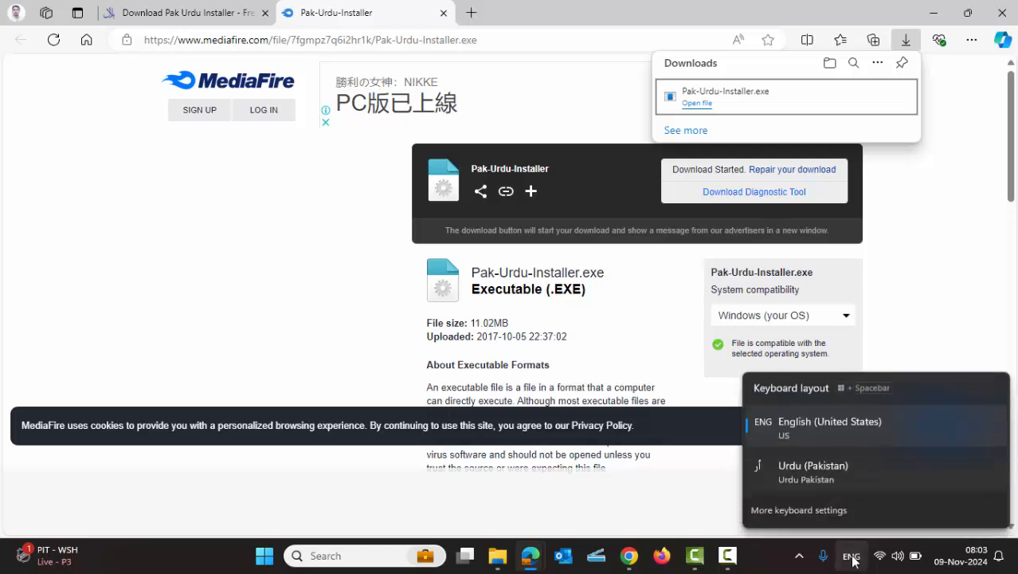
pyautogui.click(800, 510)
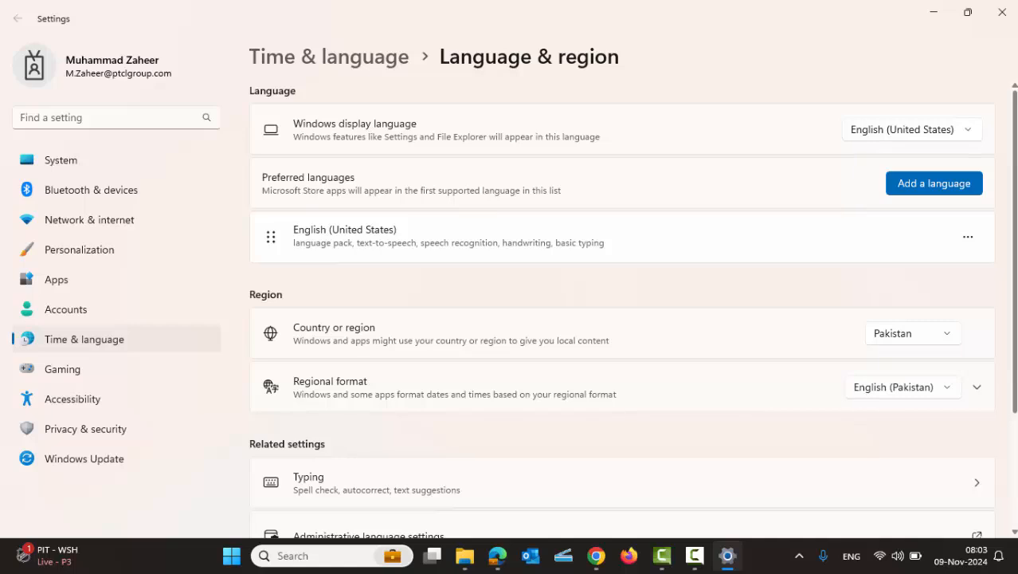
pyautogui.click(905, 183)
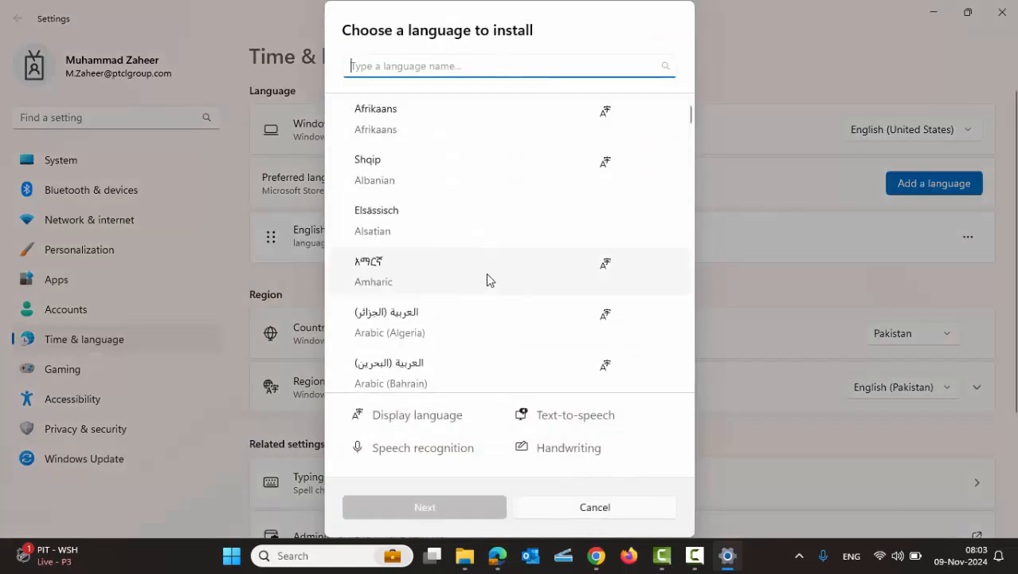
pyautogui.scroll(-3, 486, 275)
pyautogui.scroll(-10, 488, 279)
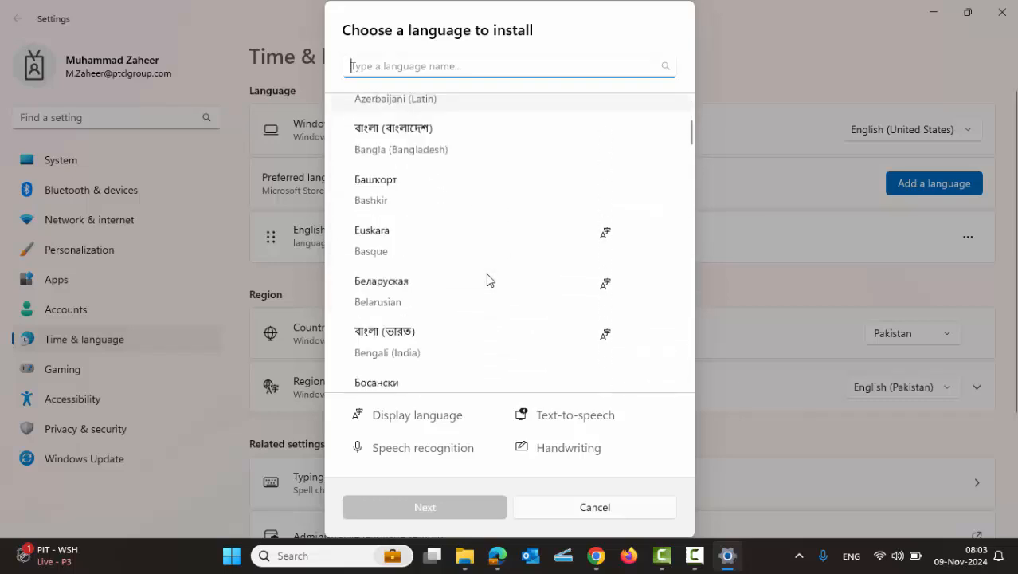
pyautogui.scroll(-10, 487, 279)
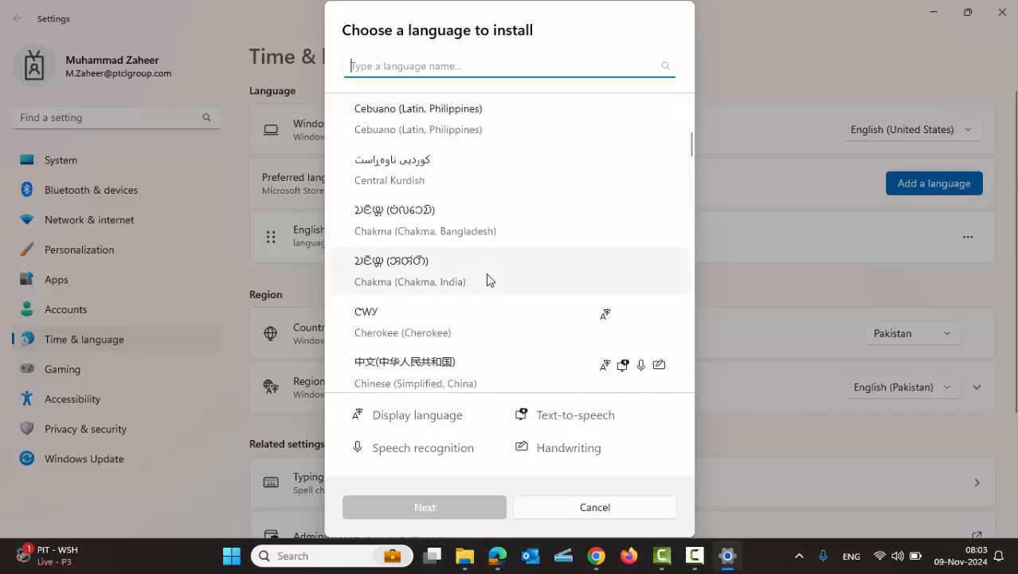
pyautogui.scroll(-10, 488, 280)
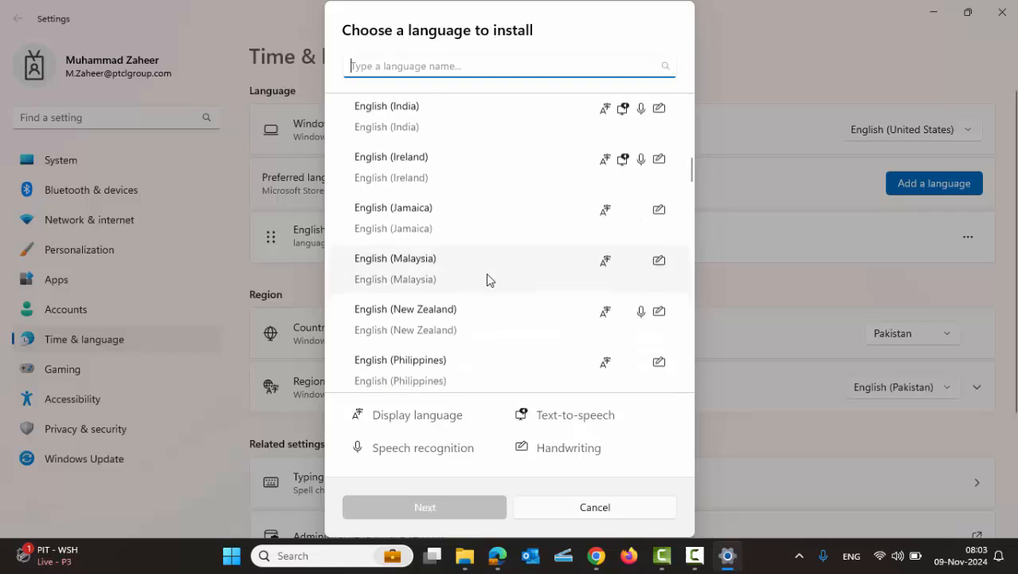
# - Search the installable languages for "sindh" and for "pash"
pyautogui.write('si')
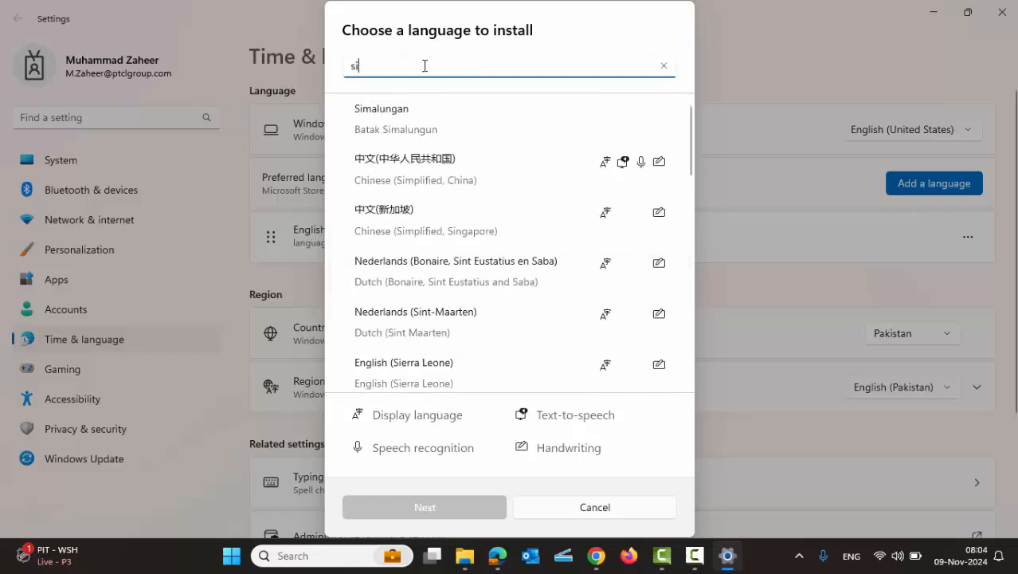
pyautogui.write('ndh')
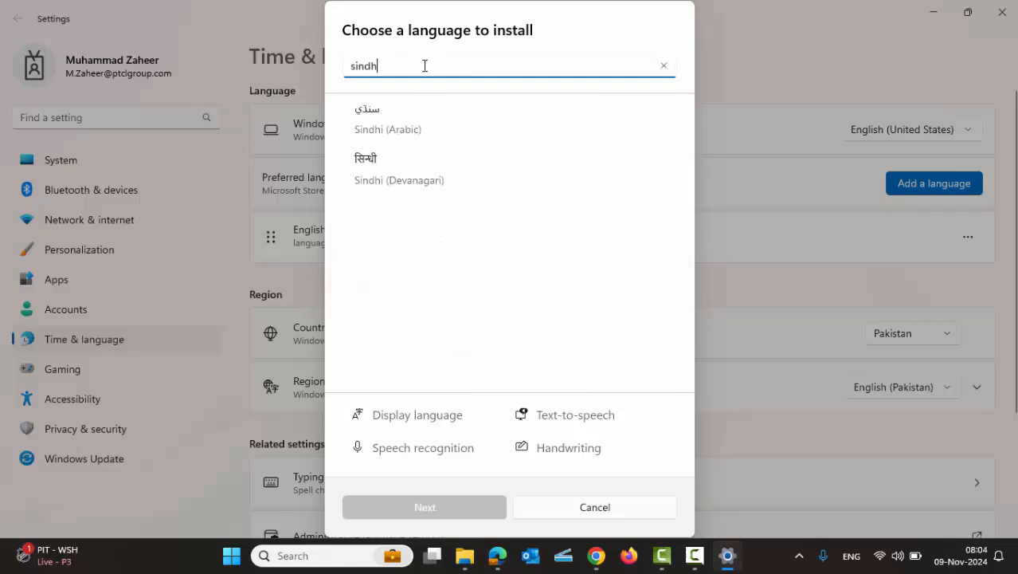
pyautogui.press('BackSpace')
pyautogui.press('BackSpace')
pyautogui.press('BackSpace')
pyautogui.press('BackSpace')
pyautogui.press('BackSpace')
pyautogui.write('pash')
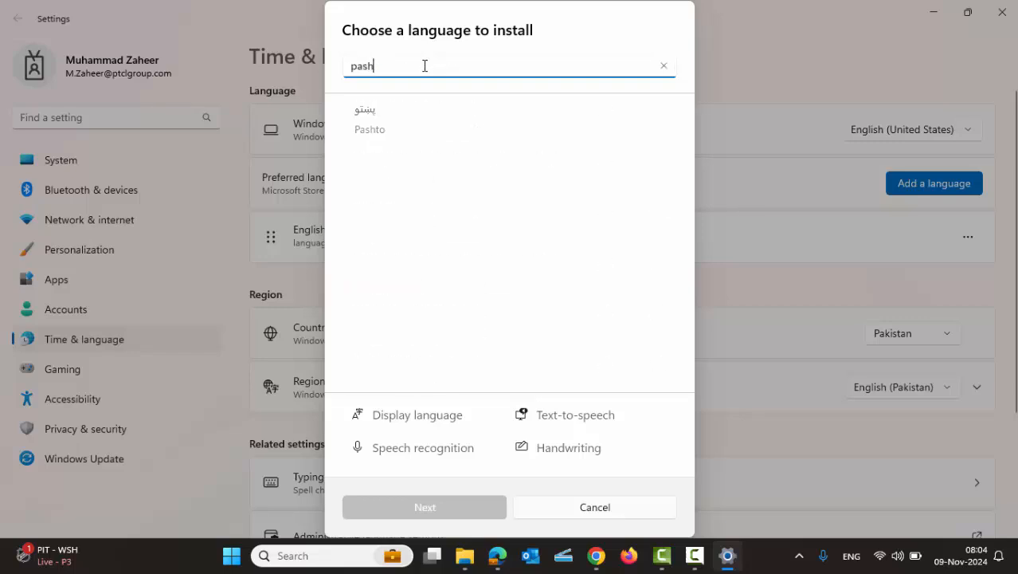
# - Replace the language search text with "hind" to look for Hindi
pyautogui.press('BackSpace')
pyautogui.press('BackSpace')
pyautogui.press('BackSpace')
pyautogui.press('BackSpace')
pyautogui.write('hind')
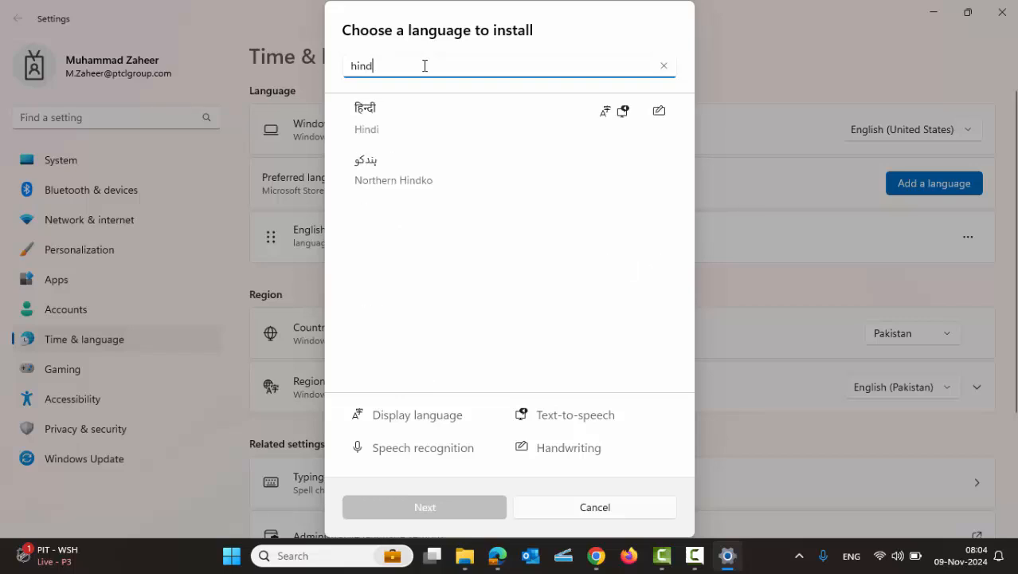
# - Search the installable languages for "punj", clear the search, and cancel adding a language
pyautogui.press('BackSpace')
pyautogui.press('BackSpace')
pyautogui.press('BackSpace')
pyautogui.press('BackSpace')
pyautogui.write('p')
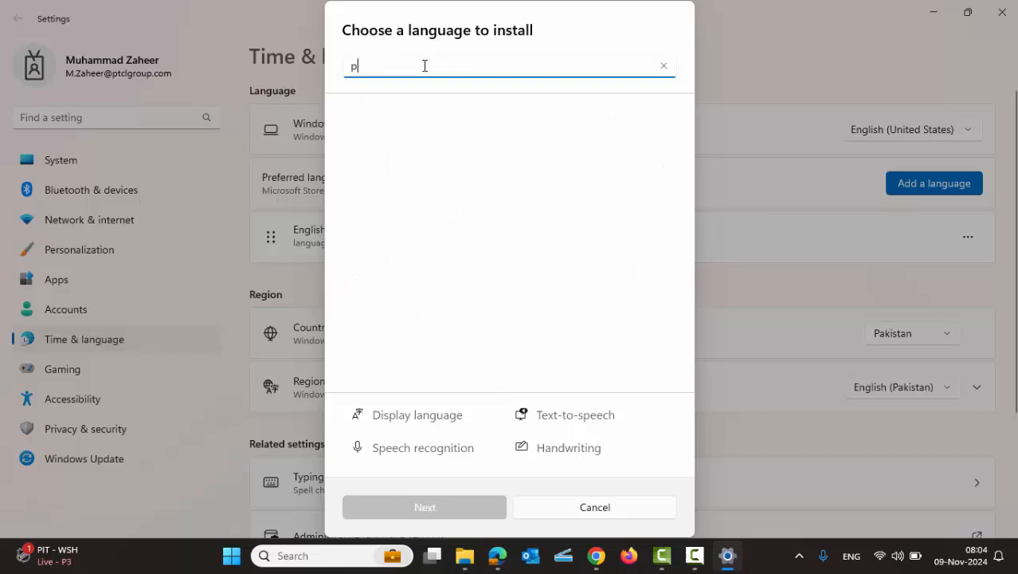
pyautogui.write('unj')
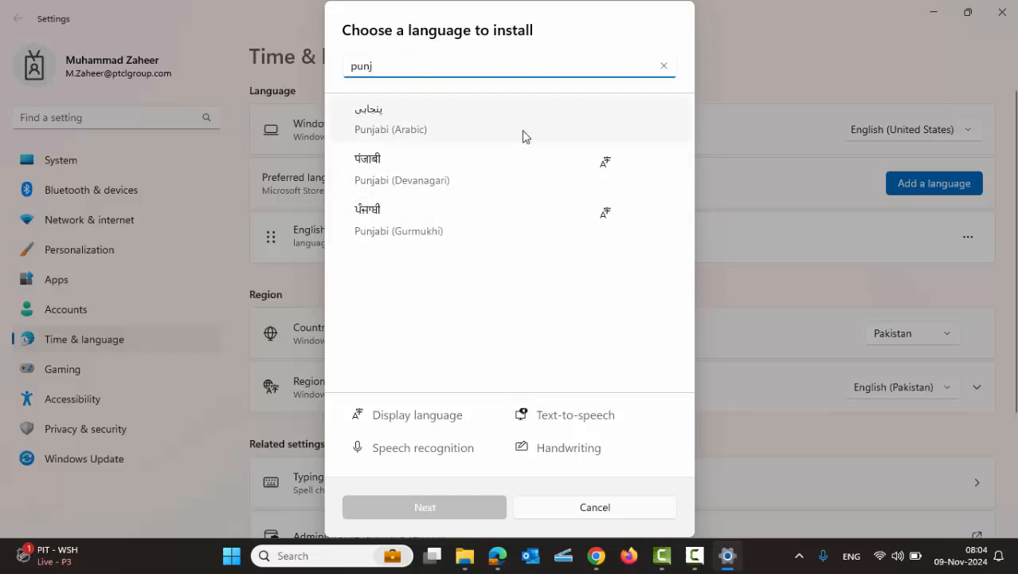
pyautogui.press('BackSpace')
pyautogui.press('BackSpace')
pyautogui.press('BackSpace')
pyautogui.press('BackSpace')
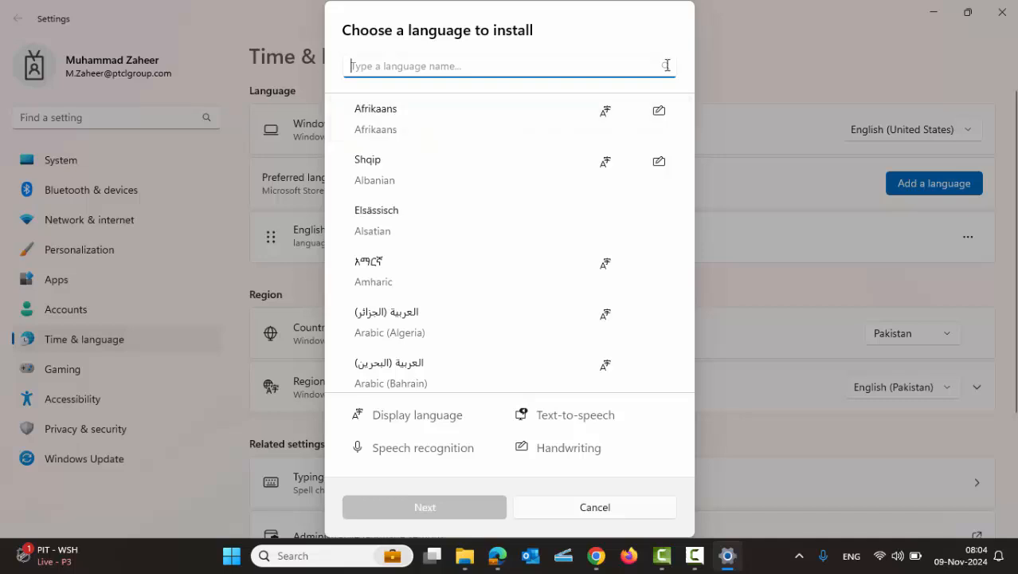
pyautogui.click(597, 514)
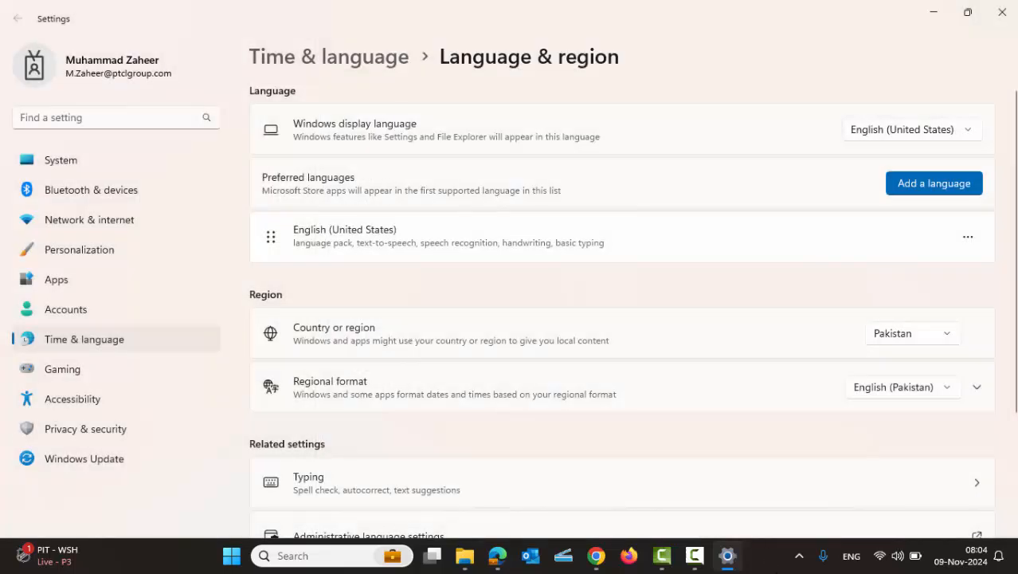
# - View the installed keyboard layouts and toggle the input method to Urdu (Pakistan) and back to English (United States)
pyautogui.click(851, 555)
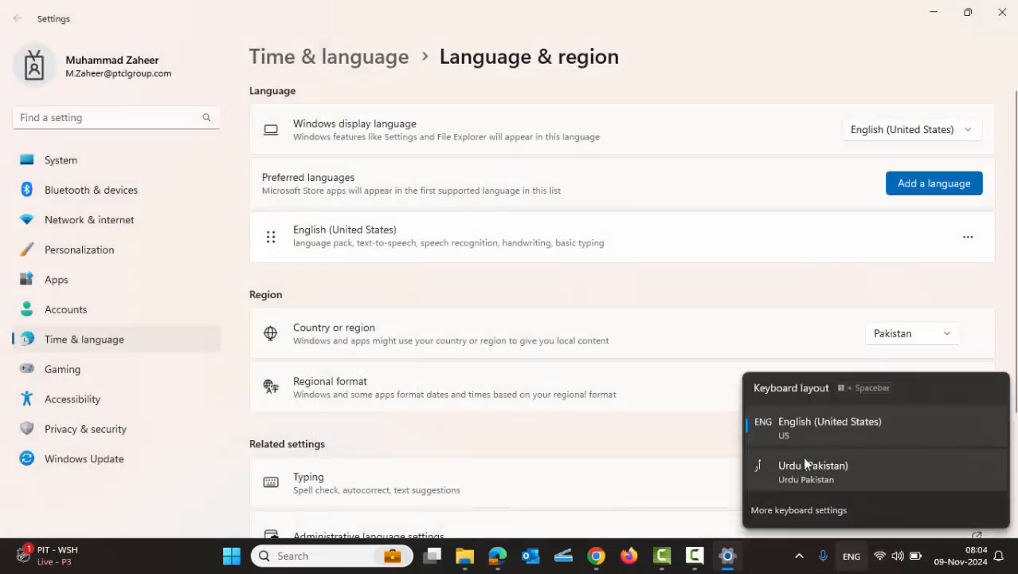
pyautogui.click(843, 564)
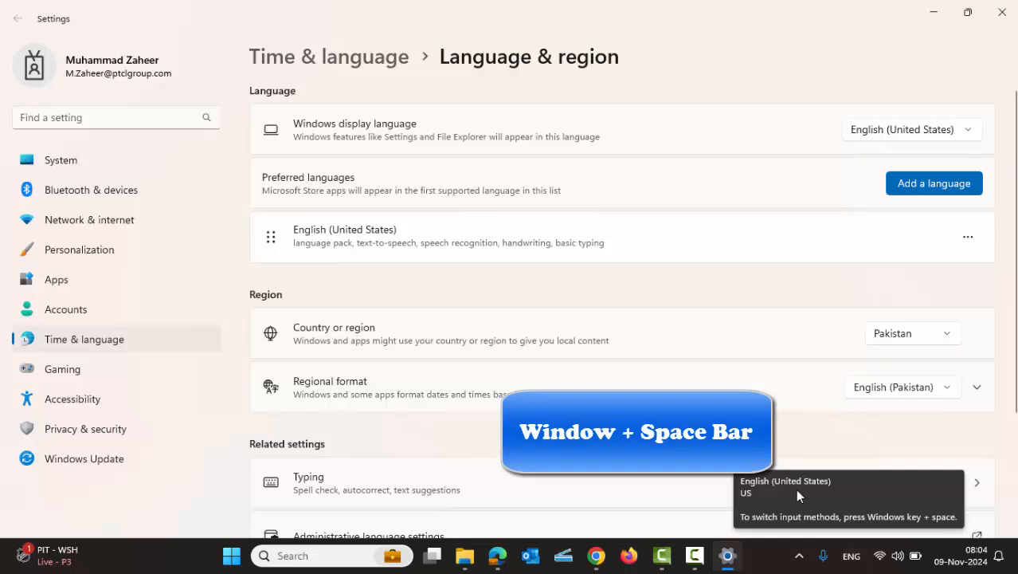
pyautogui.press('super+space')
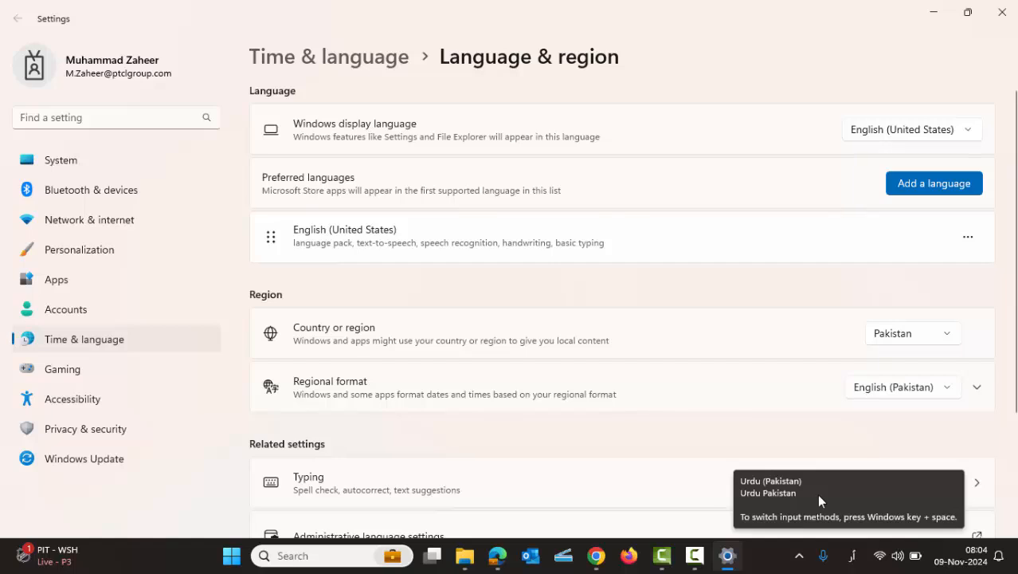
pyautogui.press('super+space')
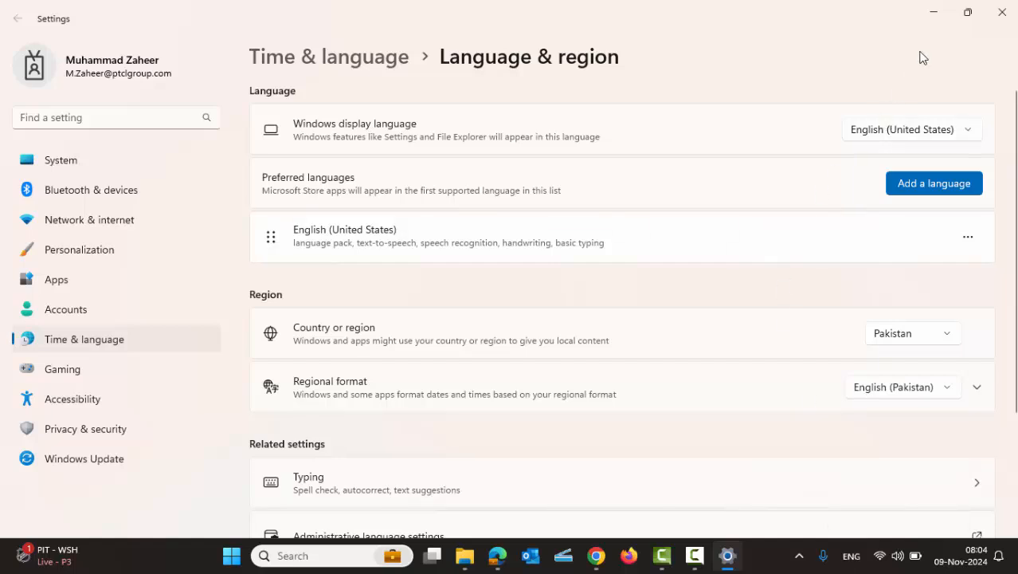
# - Close the Windows settings and launch Microsoft Word with the winword command
pyautogui.click(1002, 13)
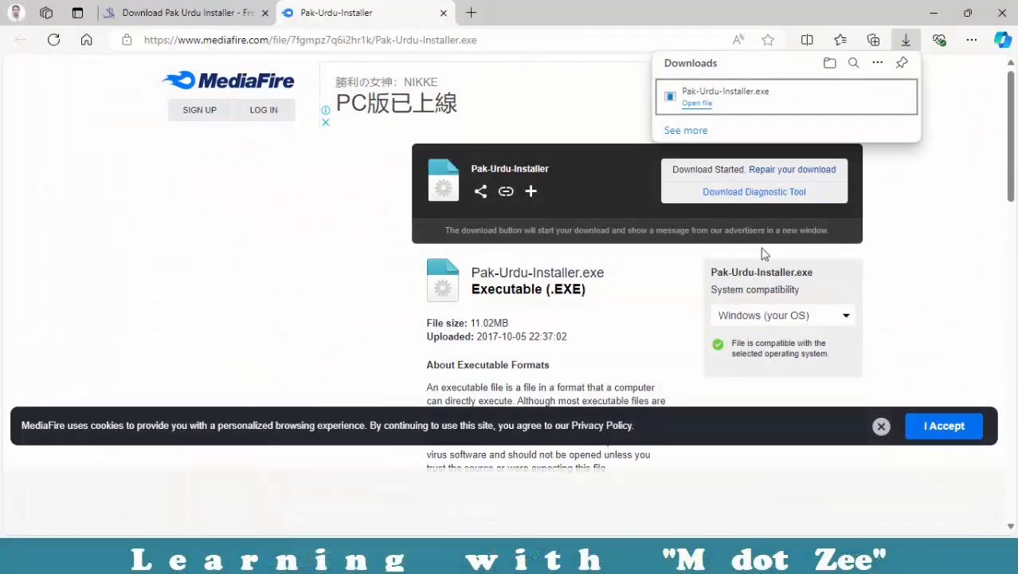
pyautogui.press('super+r')
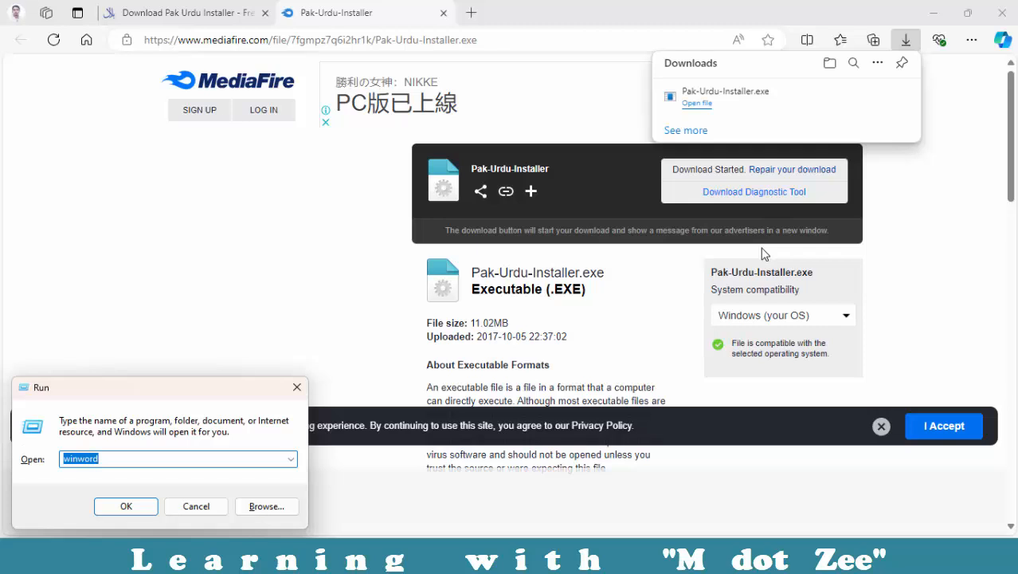
pyautogui.press('Return')
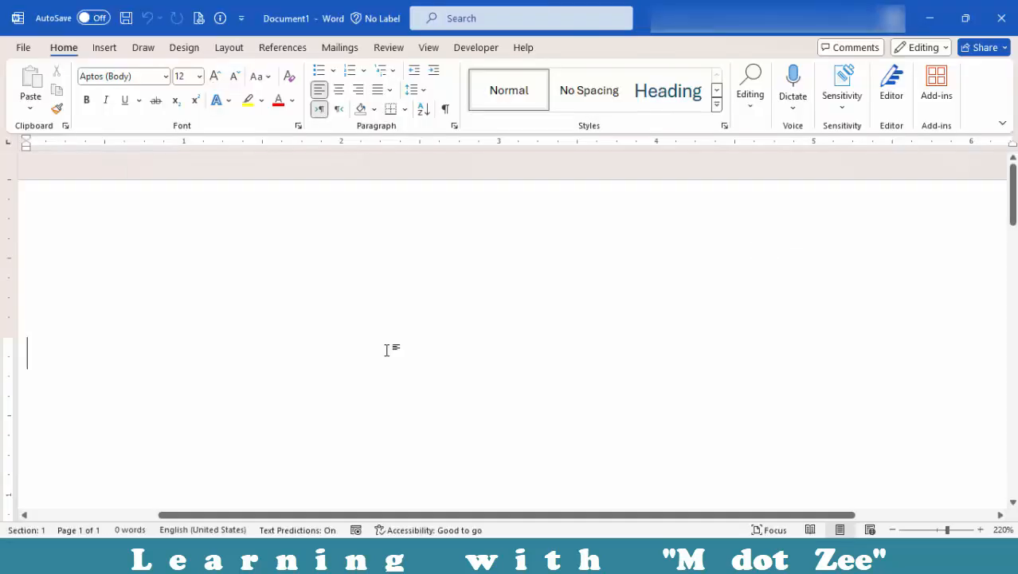
pyautogui.write('a')
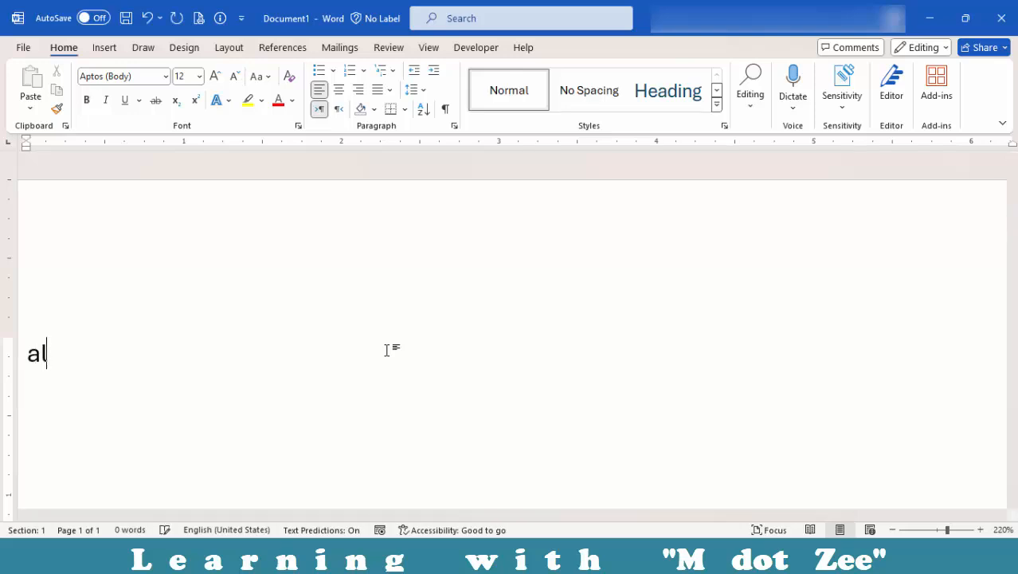
pyautogui.press('BackSpace')
pyautogui.press('BackSpace')
# - Switch the input language to Urdu (Pakistan) and write the greeting "السلام و علیکم!" on the first line
pyautogui.hotkey('alt', 'shift')
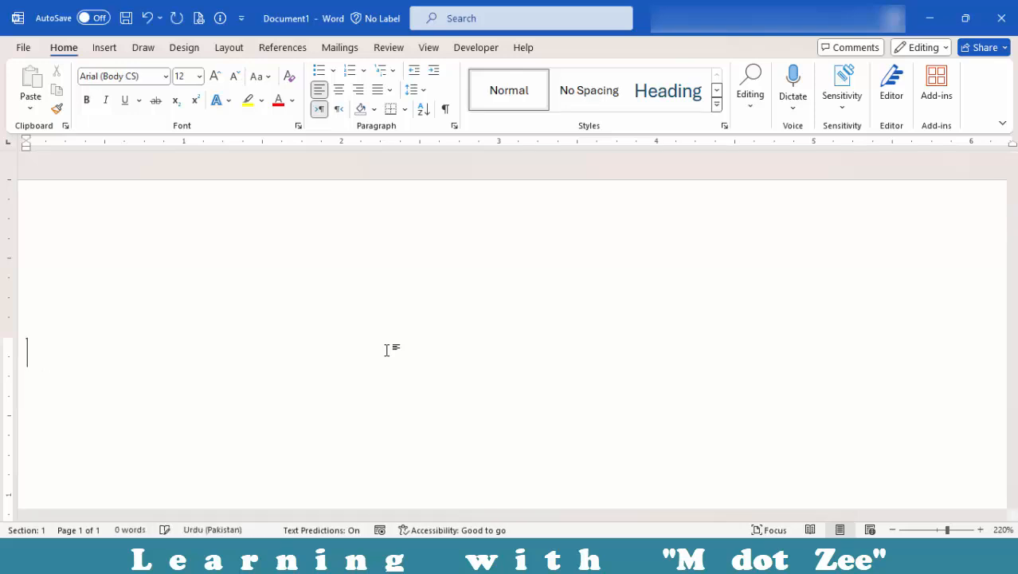
pyautogui.write('السلام')
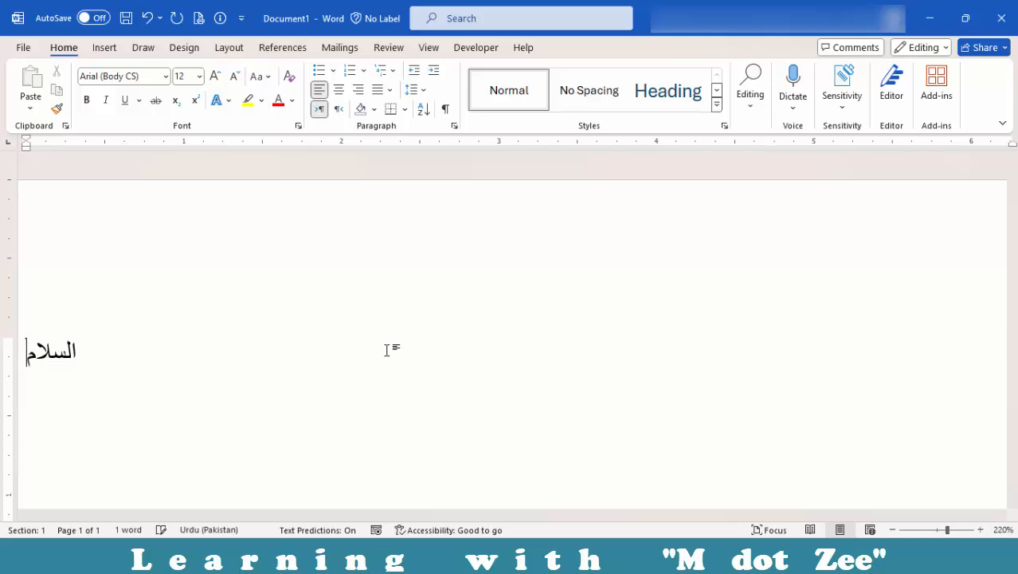
pyautogui.write(' و علیکم!')
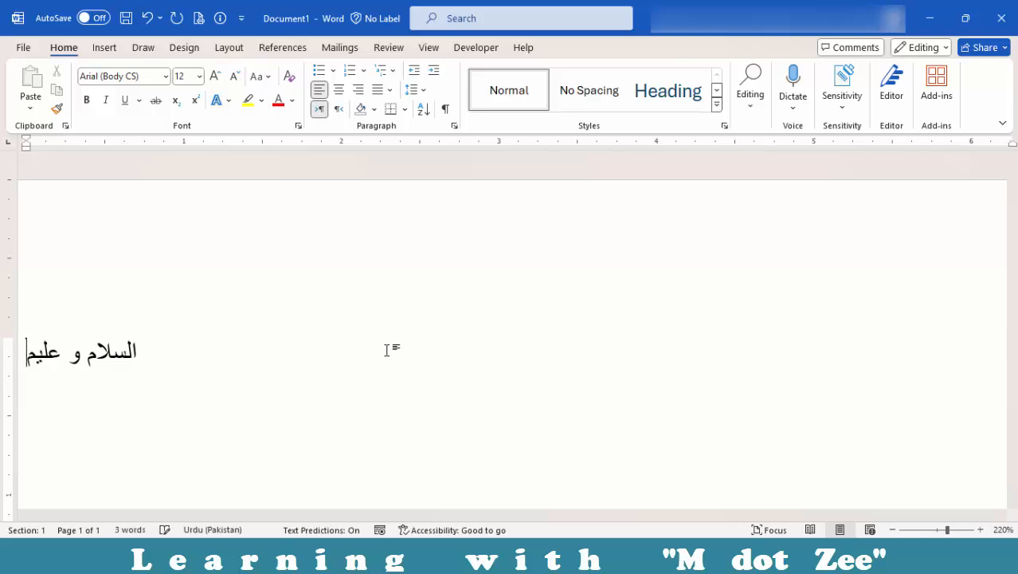
# - Start a new line with the Urdu words "امید کرتا ہوں آپ سب کو ام اس"
pyautogui.press('Return')
pyautogui.write('ا')
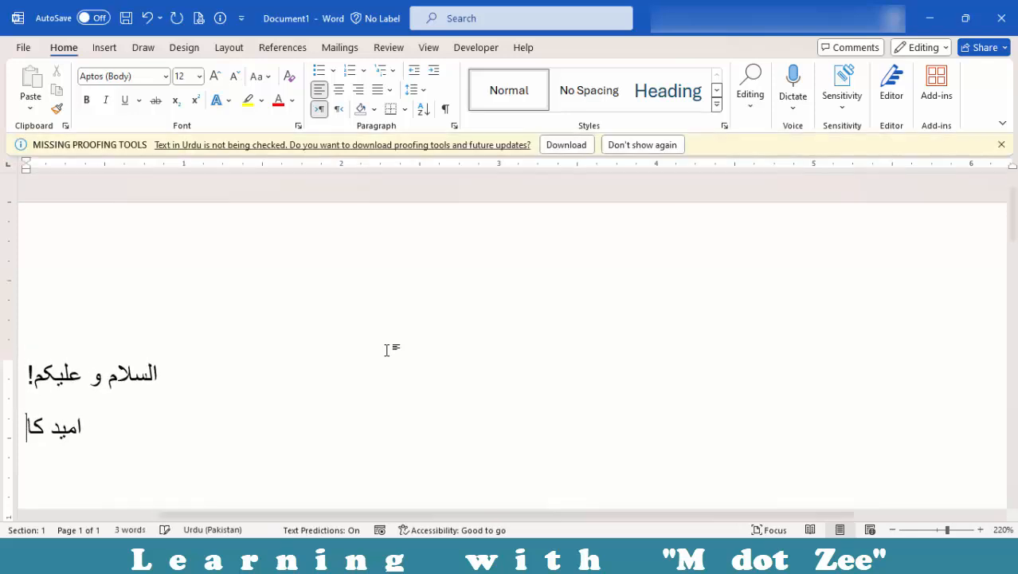
pyautogui.write('مید کرتا ہوں آپک')
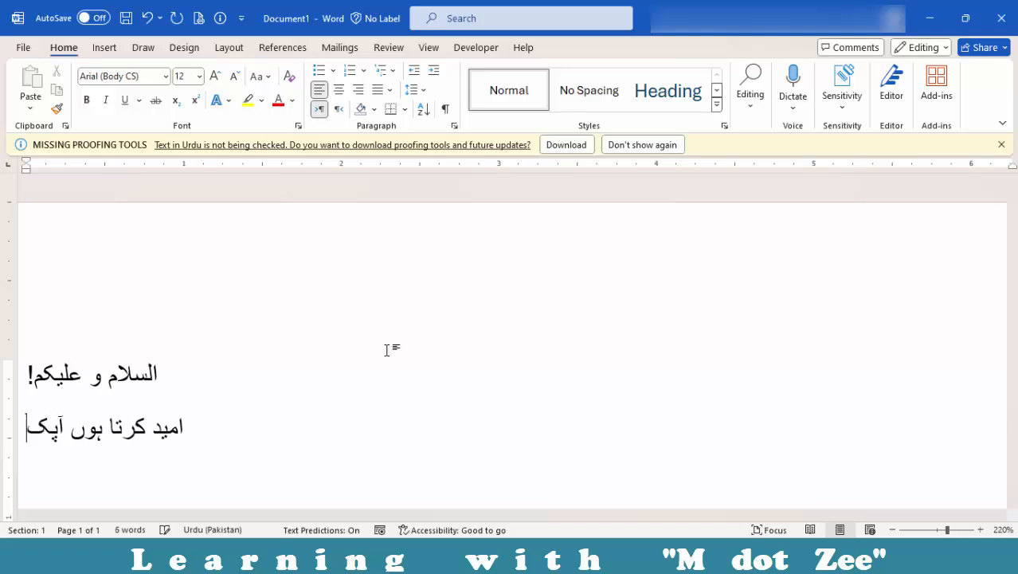
pyautogui.press('BackSpace')
pyautogui.write('س')
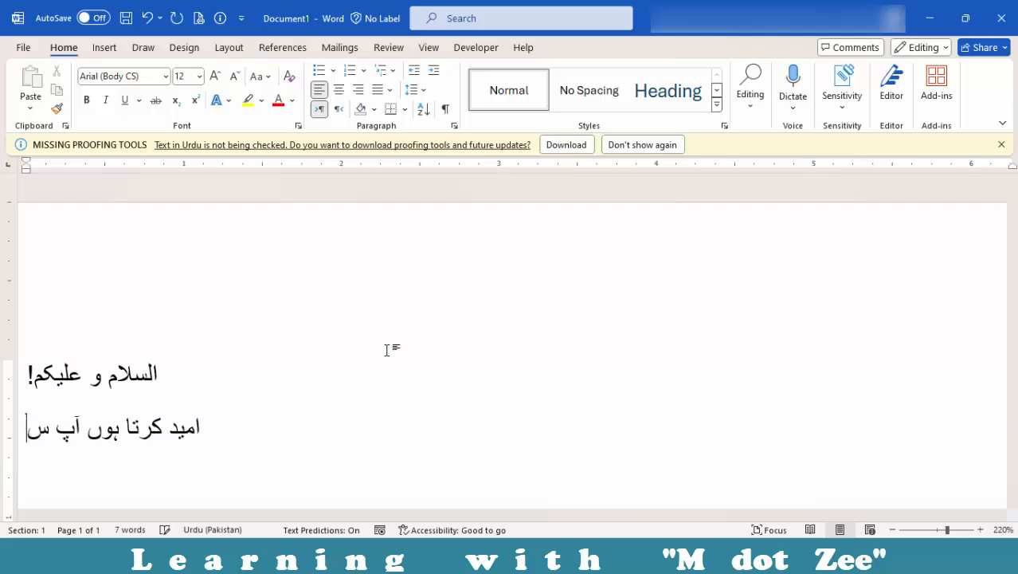
pyautogui.write('ب کو ام اس')
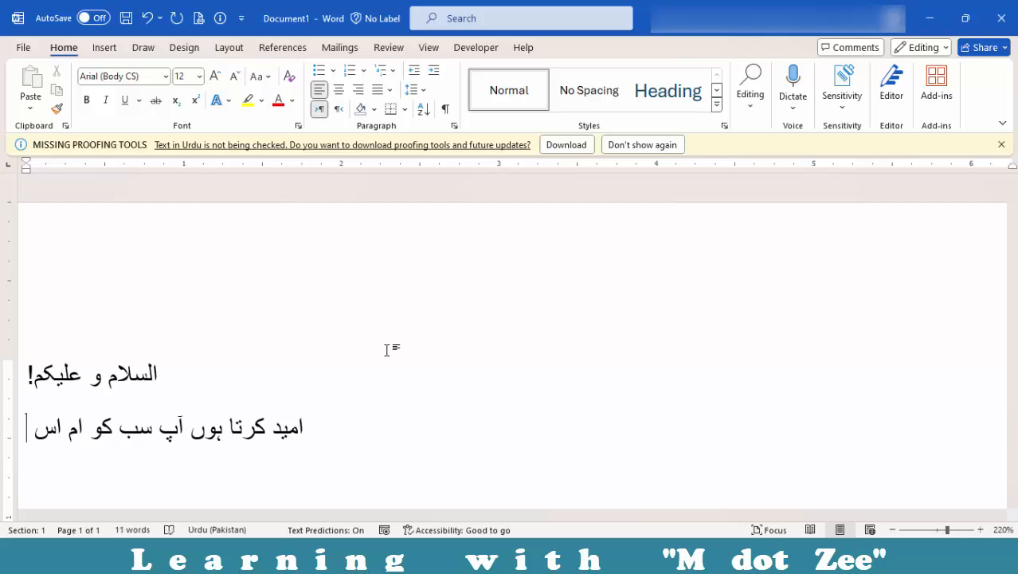
# - Complete the sentence with "ورڈ کی سہی سمجھ آ رہی ہو گی۔" and correct "اس" to "ایس"
pyautogui.write(' ورڈ کی')
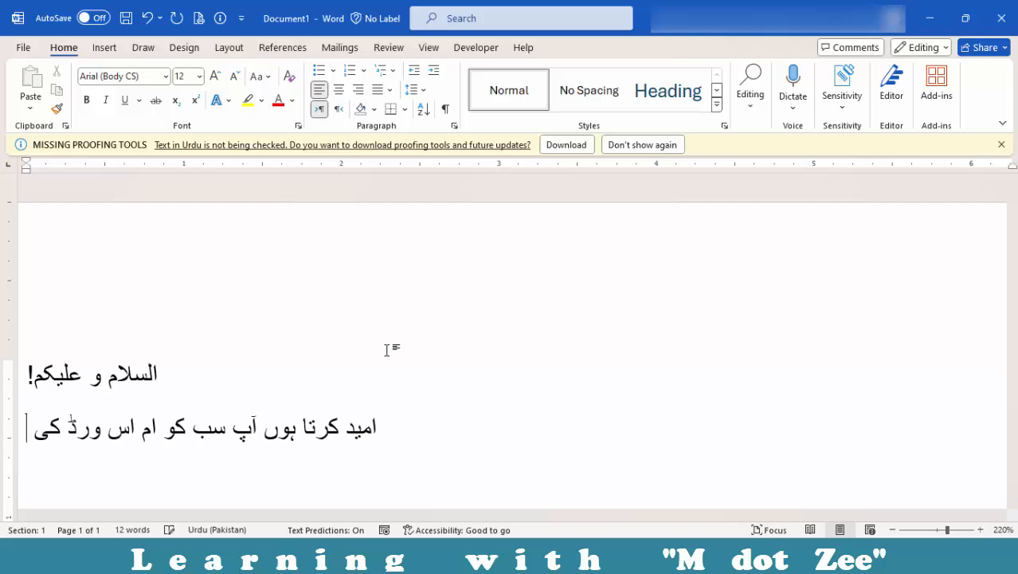
pyautogui.write(' سہی سم')
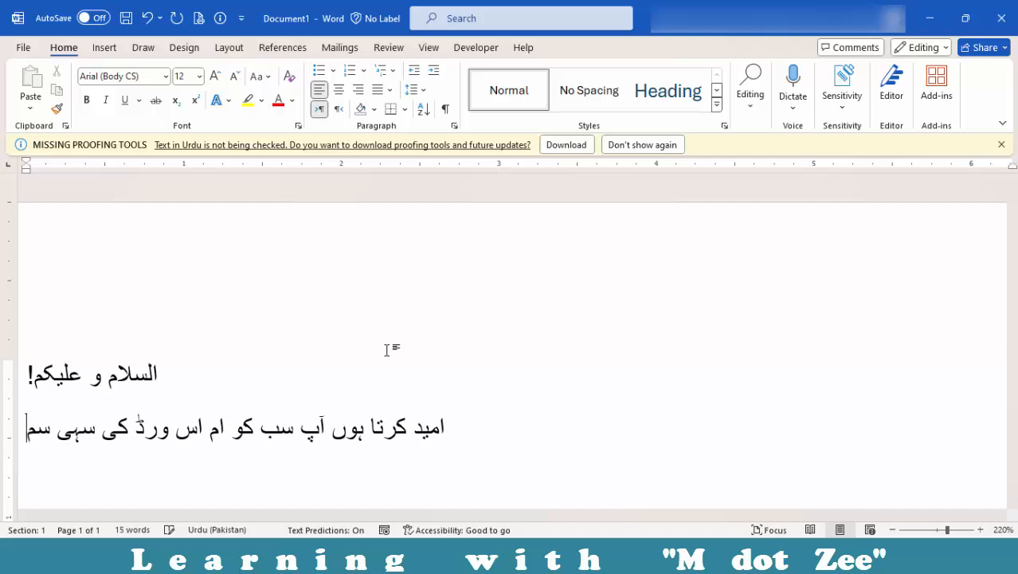
pyautogui.write('جھ')
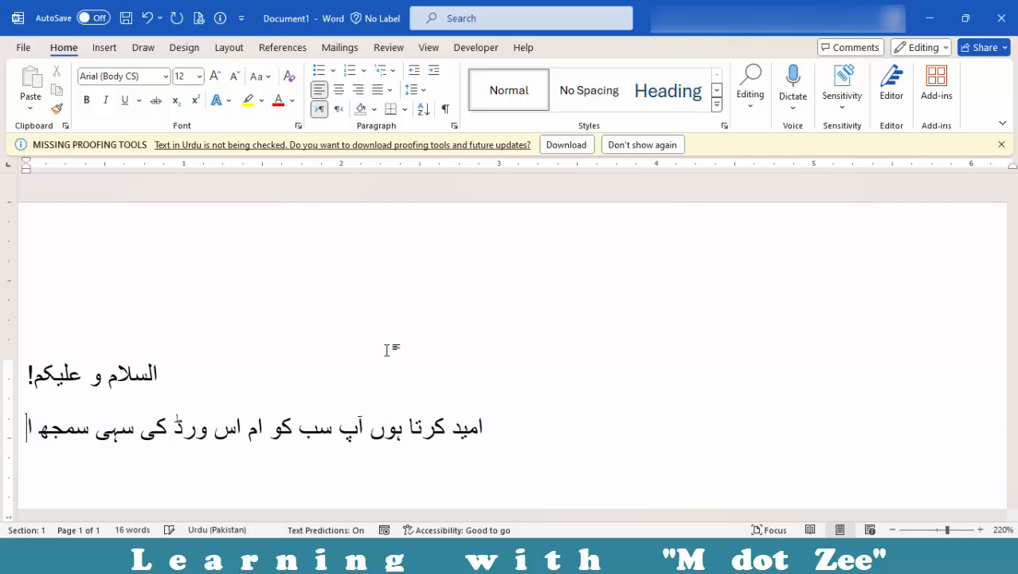
pyautogui.write(' آ رہی')
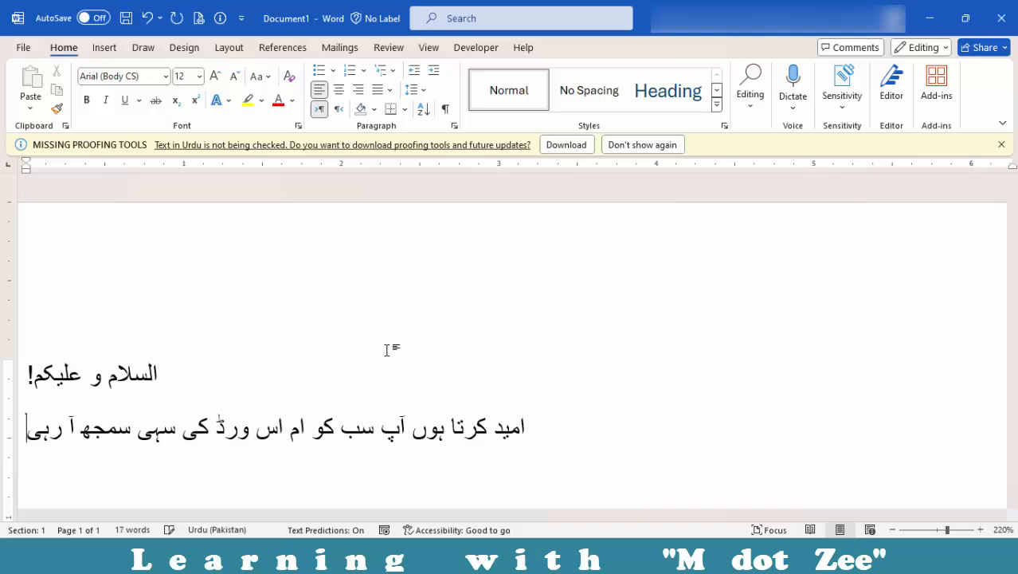
pyautogui.write(' ہو گی۔')
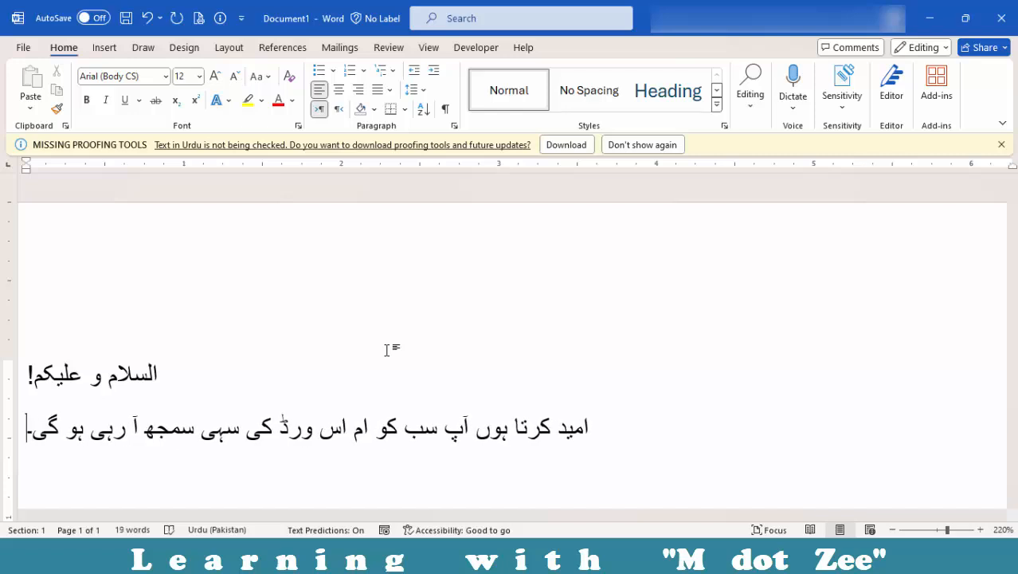
pyautogui.click(339, 428)
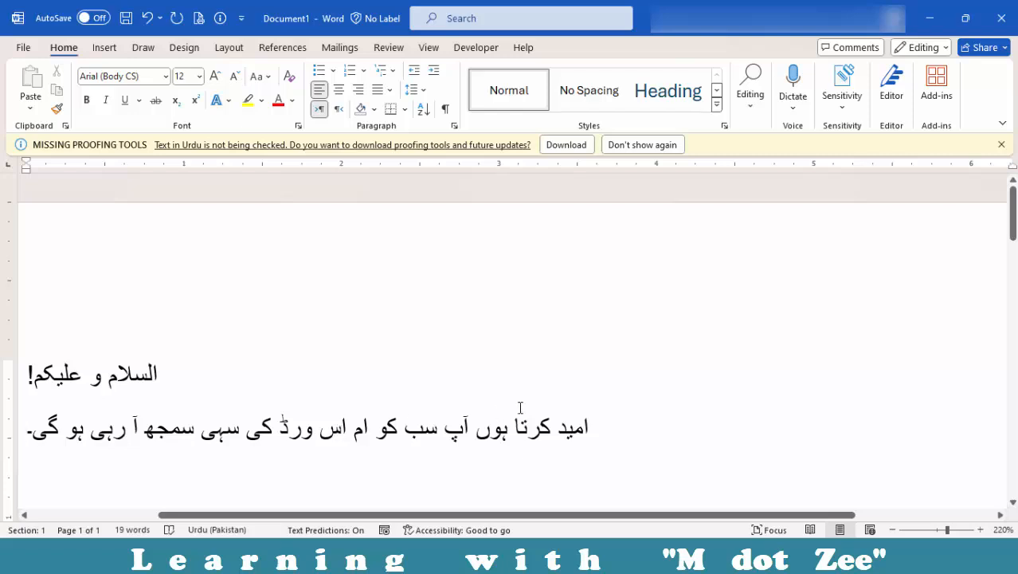
pyautogui.write('ی')
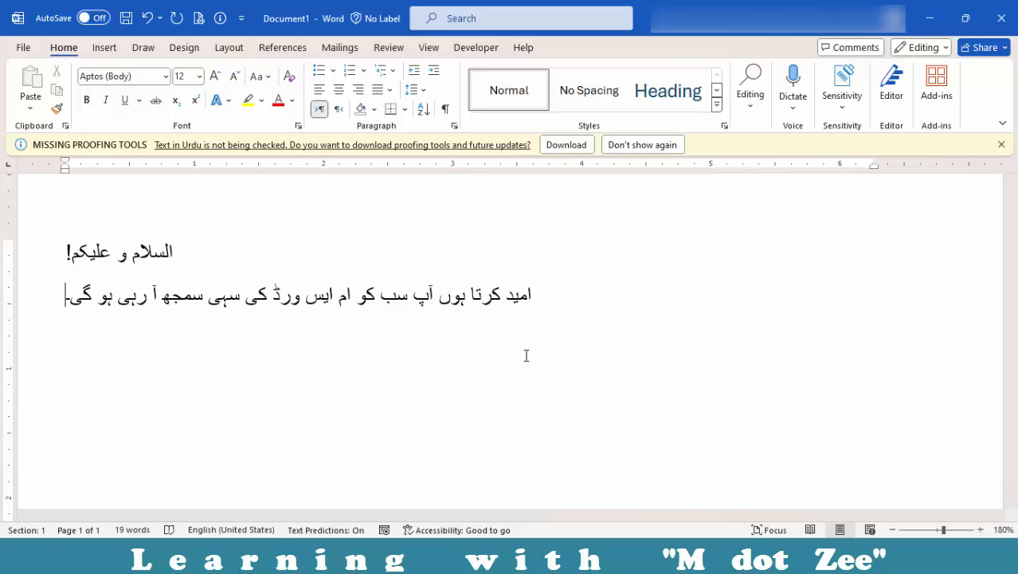
# - Append "یہاں پر کچھ انگریزی" in Urdu, followed by the word "English" written with the English input language
pyautogui.hotkey('alt', 'shift')
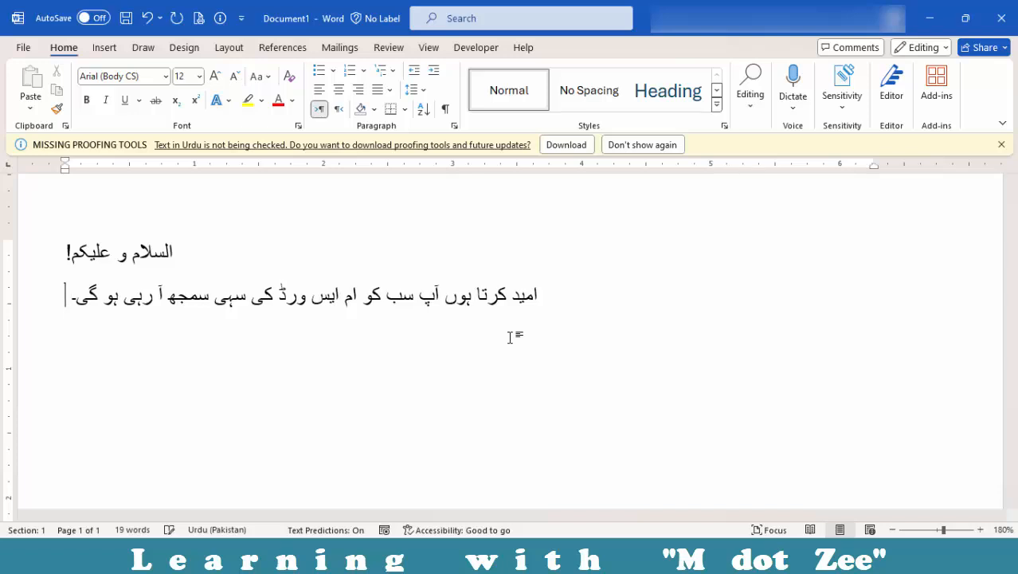
pyautogui.write('یہاں')
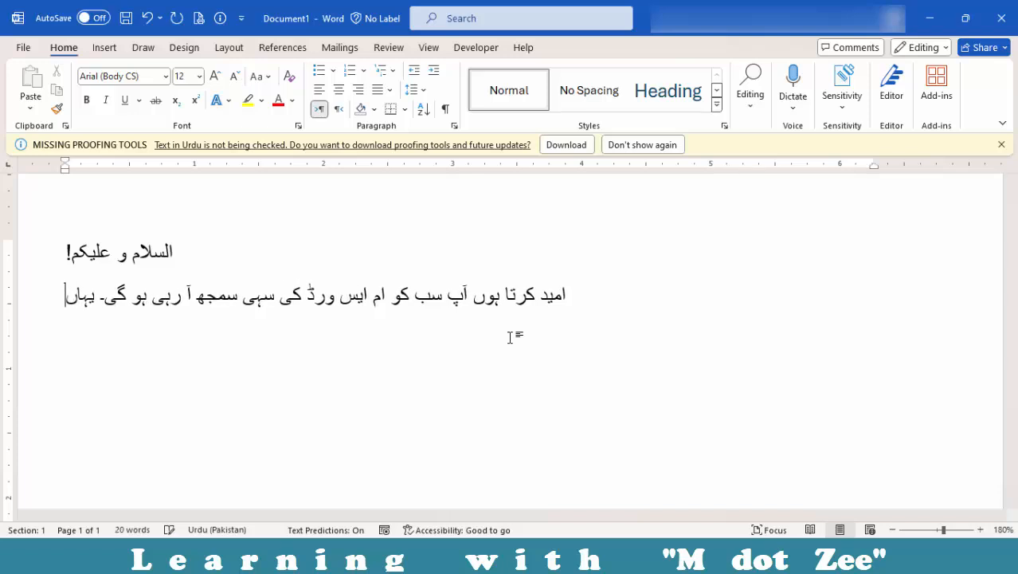
pyautogui.write(' پر کچھ ')
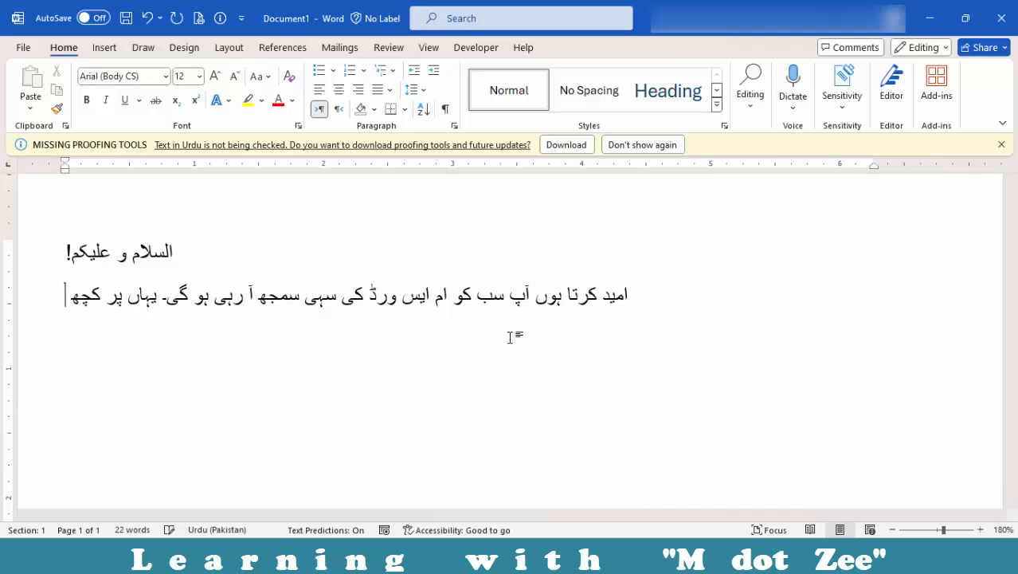
pyautogui.write('انگری')
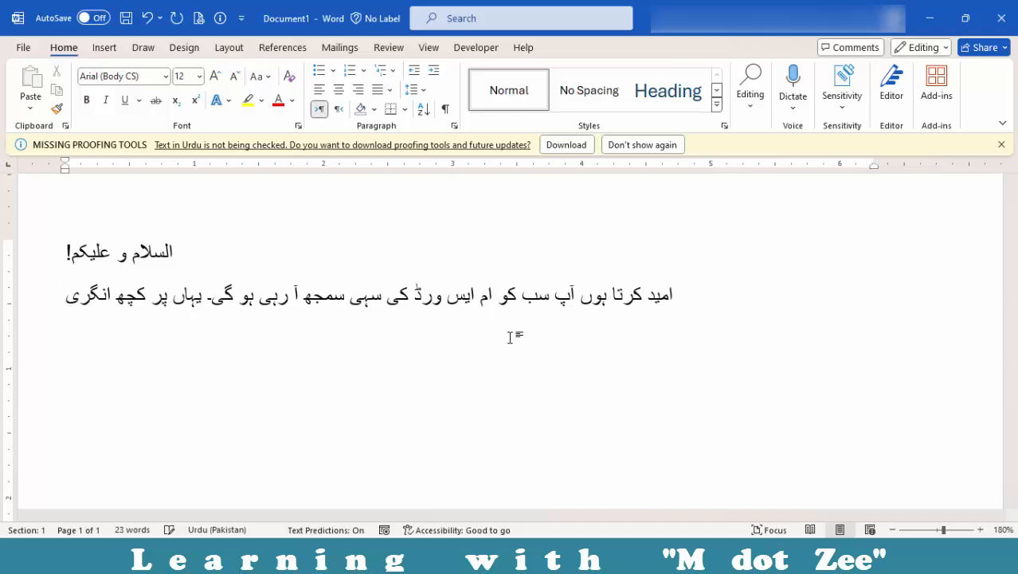
pyautogui.write('زی')
pyautogui.hotkey('alt', 'shift')
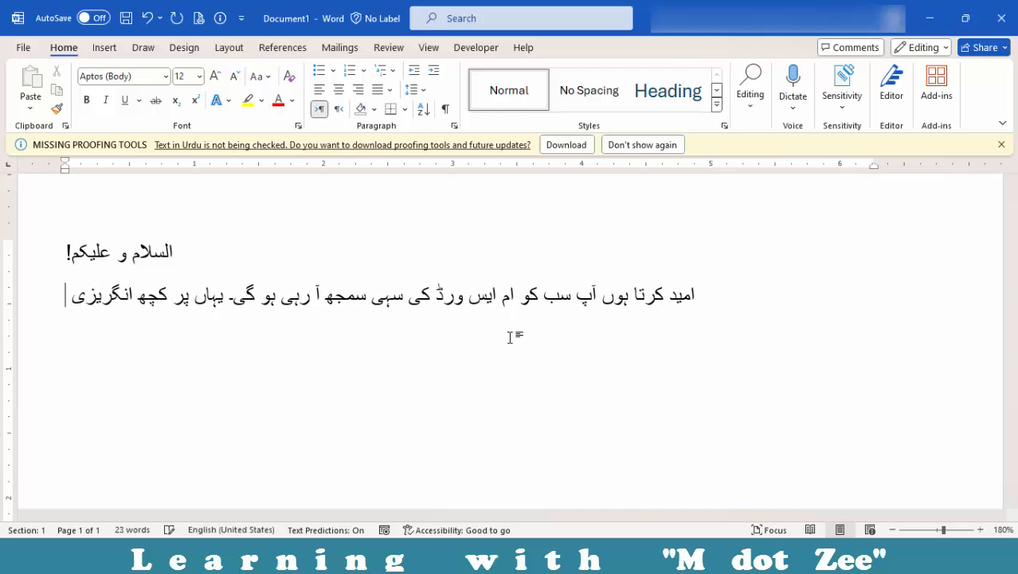
pyautogui.write('English')
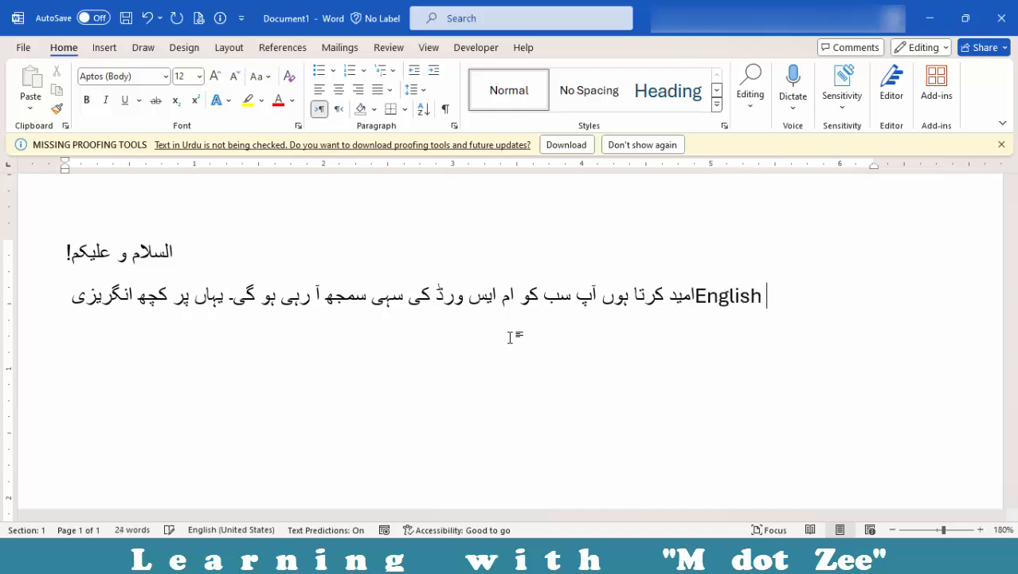
# - Switch back to Urdu input and continue the paragraph with "لکھنا چاہتا ہوں۔ یہ میری ترتیب خراب ہو گئی ہے۔"
pyautogui.hotkey('alt', 'shift')
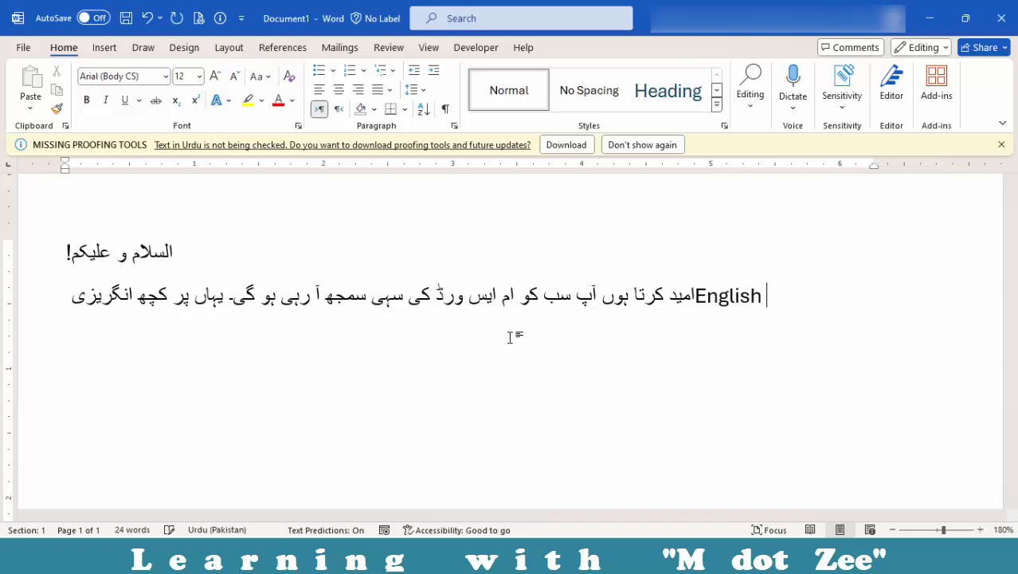
pyautogui.write('لکھنا')
pyautogui.write('چاہت')
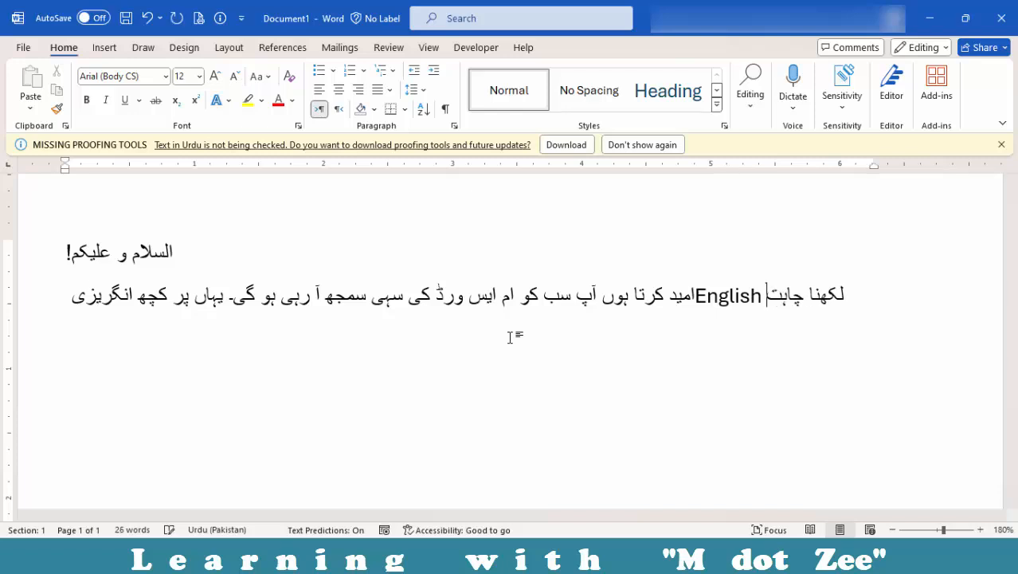
pyautogui.write('ا ہوں۔ یہ م')
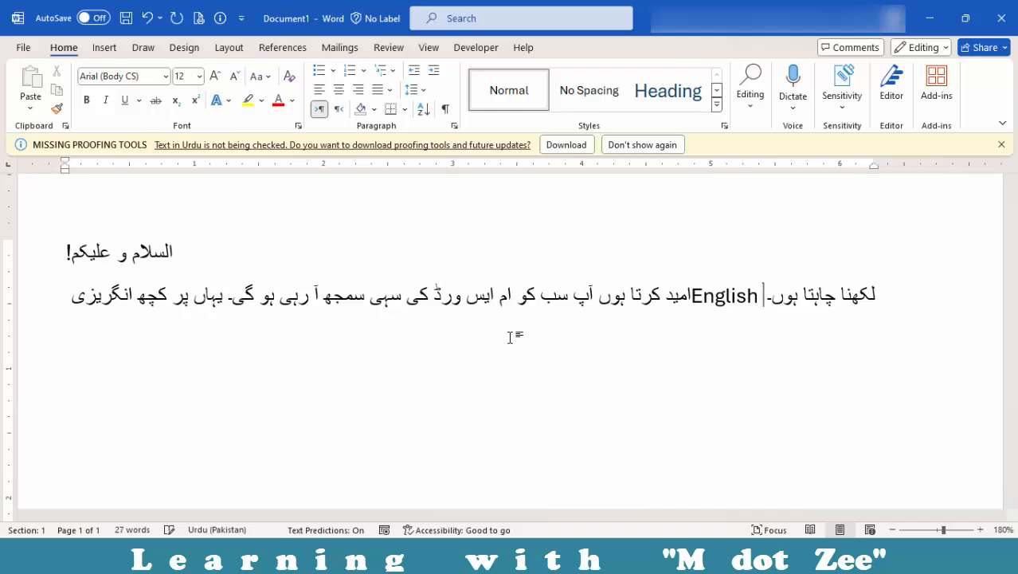
pyautogui.write('یری ترتیب')
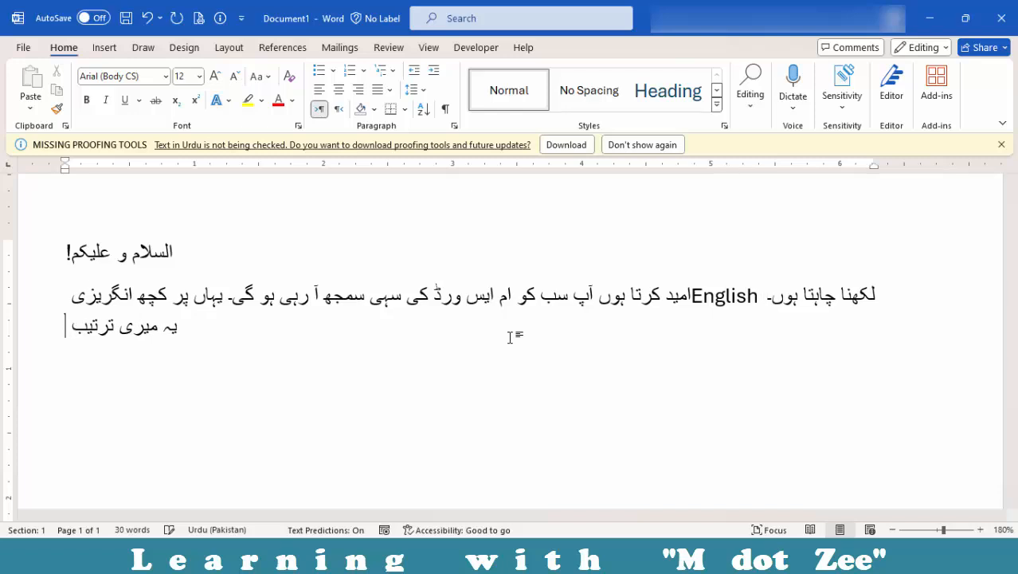
pyautogui.write(' خراب ہو گئی')
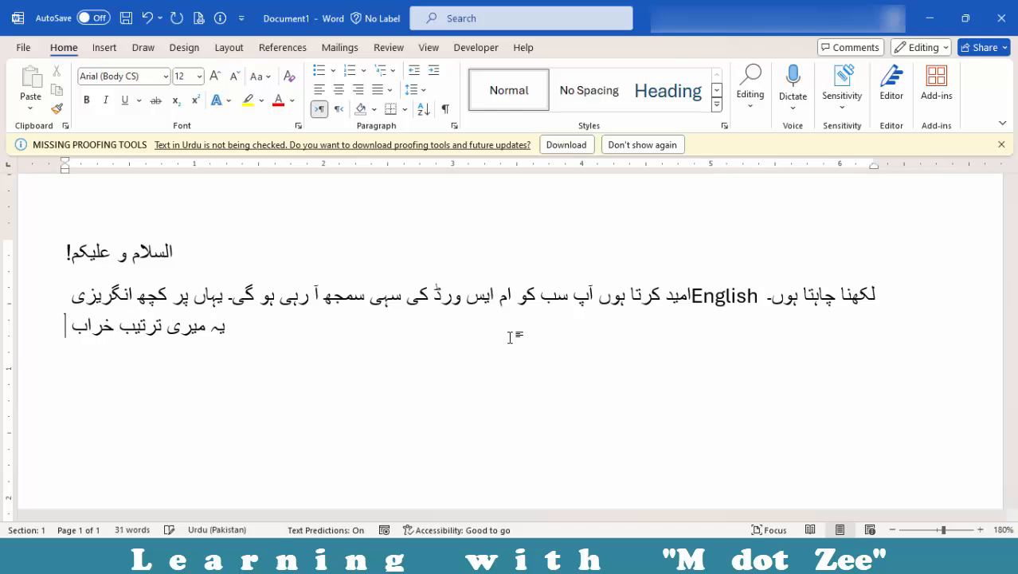
pyautogui.write(' ہے')
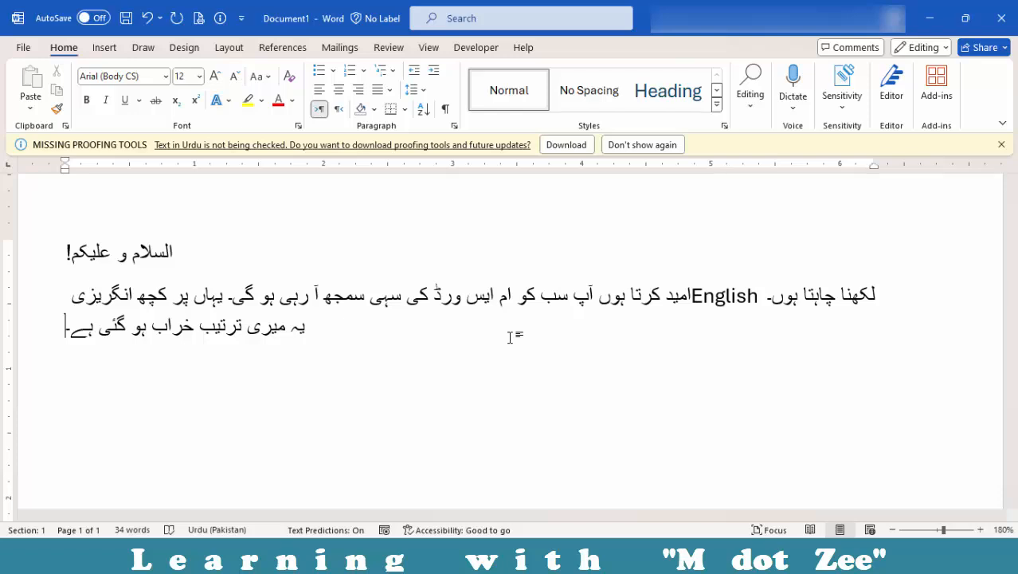
# - Set the second paragraph's direction to right-to-left and replace "ام ایس ورڈ" with "MS Word" in English
pyautogui.press('ctrl+Shift_R')
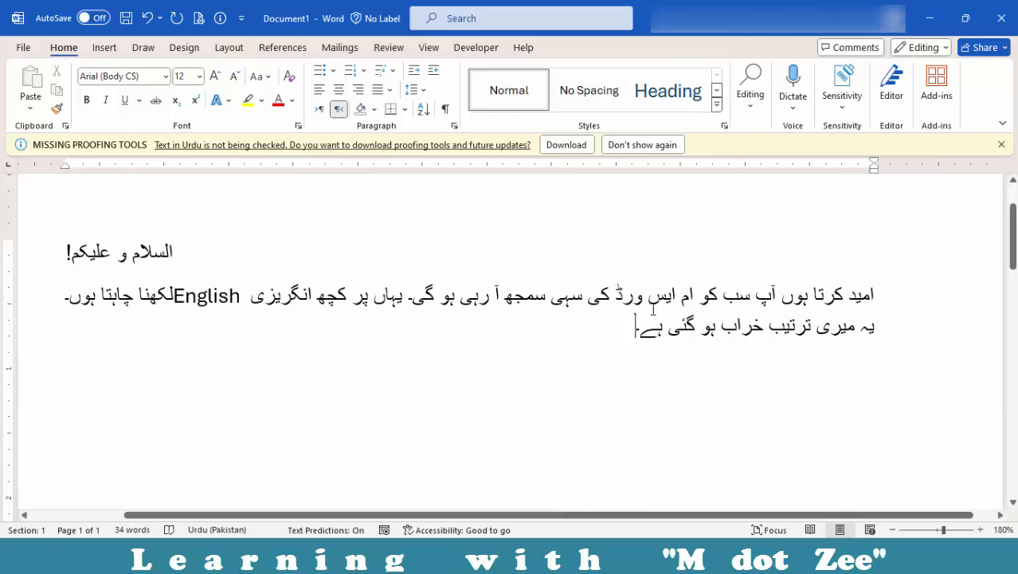
pyautogui.moveTo(619, 294); pyautogui.dragTo(690, 297)
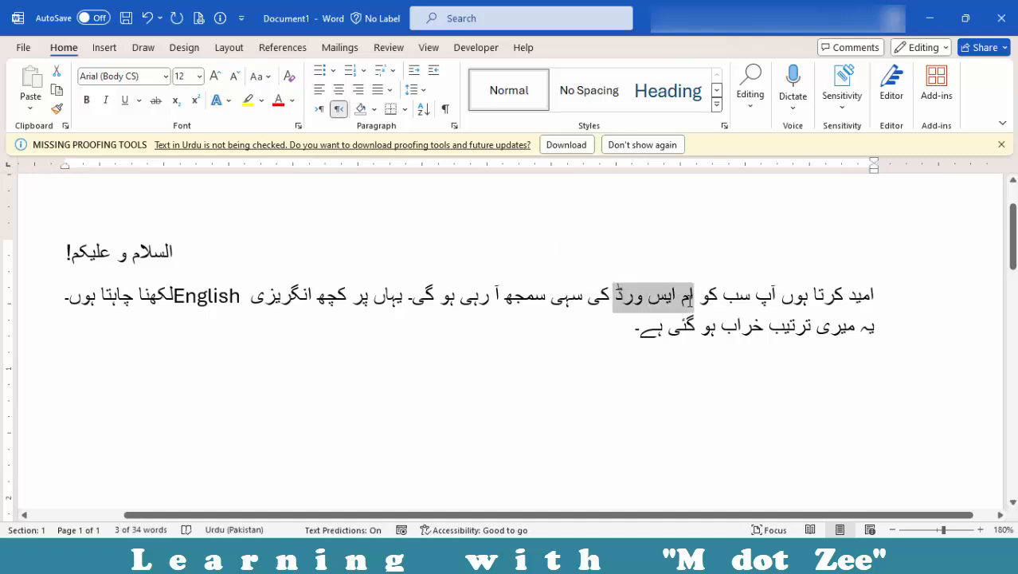
pyautogui.write('MS Word')
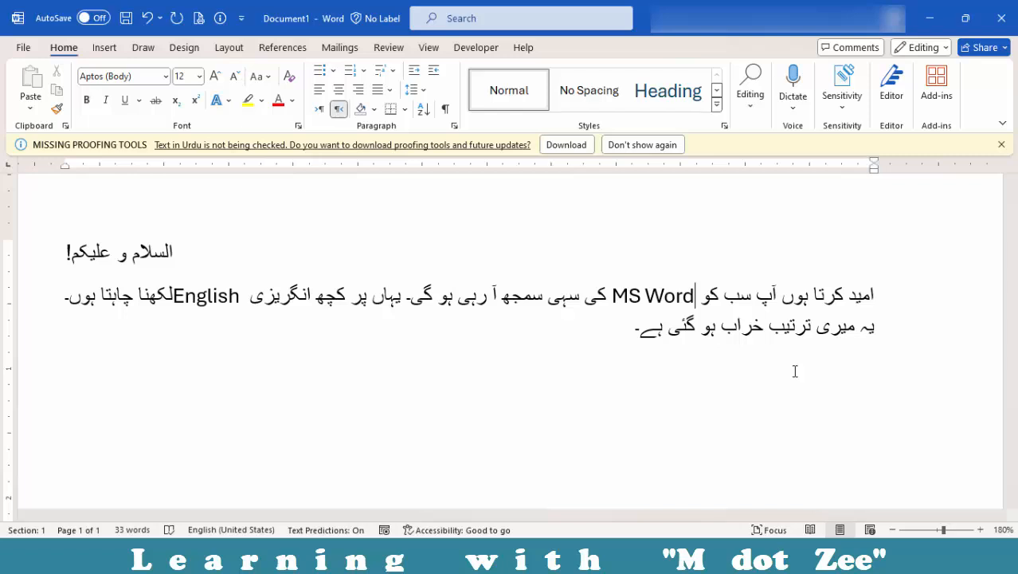
# - Move the cursor through the greeting and the mixed paragraph to examine the fonts of the Urdu and English words
pyautogui.hotkey('ctrl', 'a')
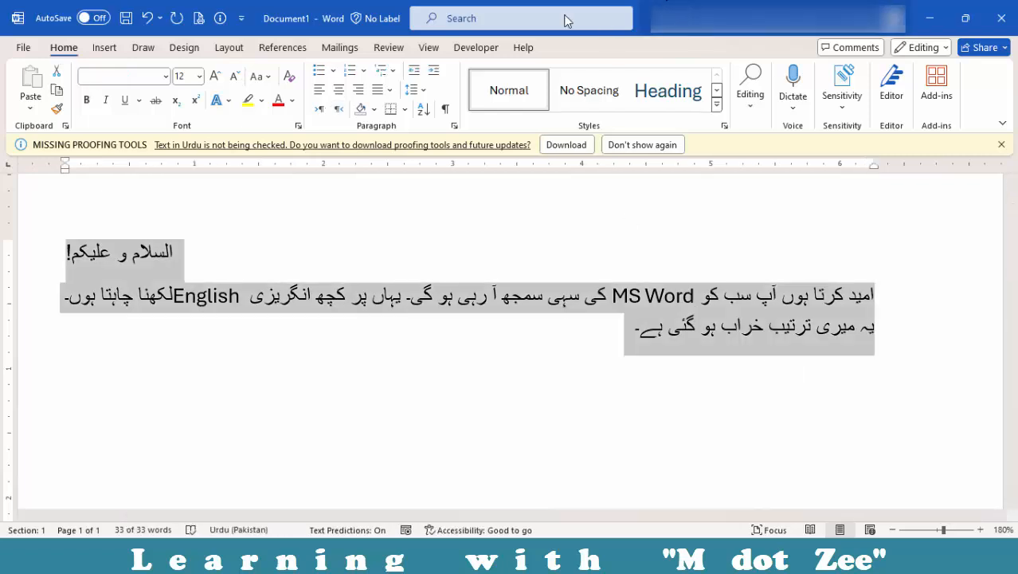
pyautogui.press('Left')
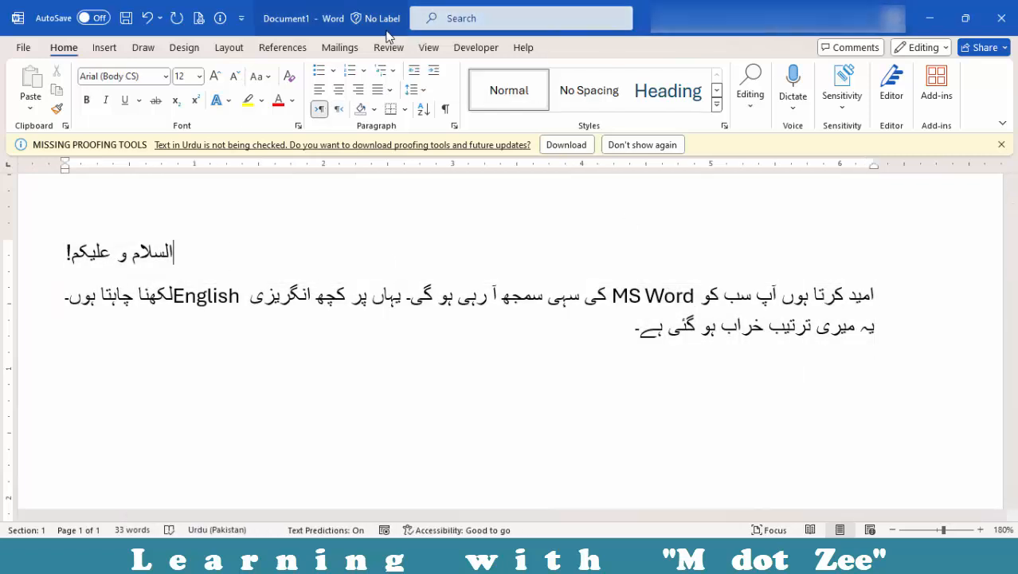
pyautogui.press('Down')
pyautogui.press('Right')
pyautogui.press('Right')
pyautogui.press('Right')
pyautogui.press('Right')
pyautogui.press('Right')
pyautogui.press('Right')
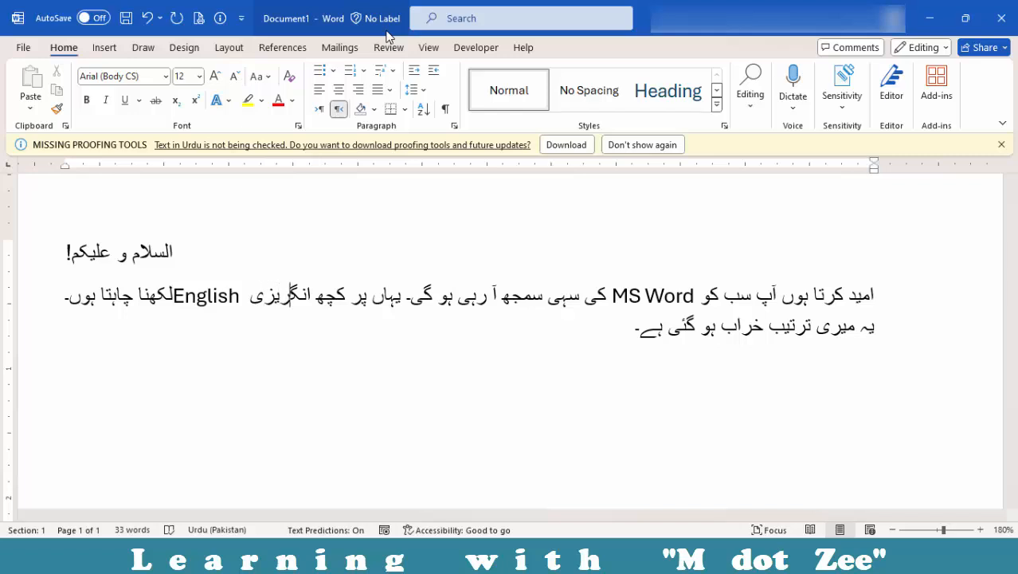
pyautogui.press('Right')
pyautogui.press('Right')
pyautogui.press('Right')
pyautogui.press('Right')
pyautogui.press('Right')
pyautogui.press('Right')
pyautogui.press('Right')
pyautogui.press('Right')
pyautogui.press('Right')
pyautogui.press('Right')
pyautogui.press('Right')
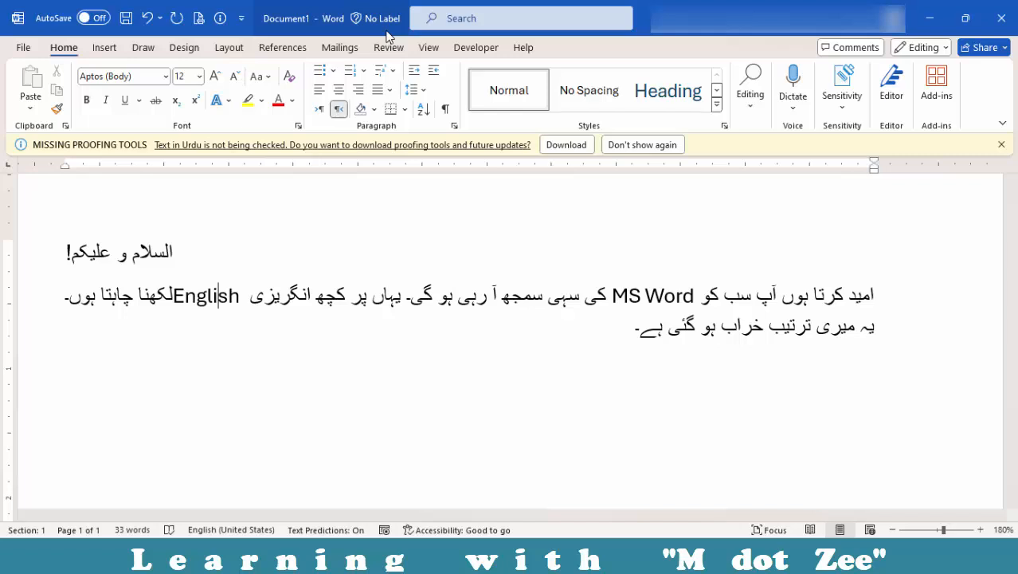
# - Set the font of all the document text to Calibri, then undo and redo the change to compare the fonts
pyautogui.hotkey('ctrl', 'a')
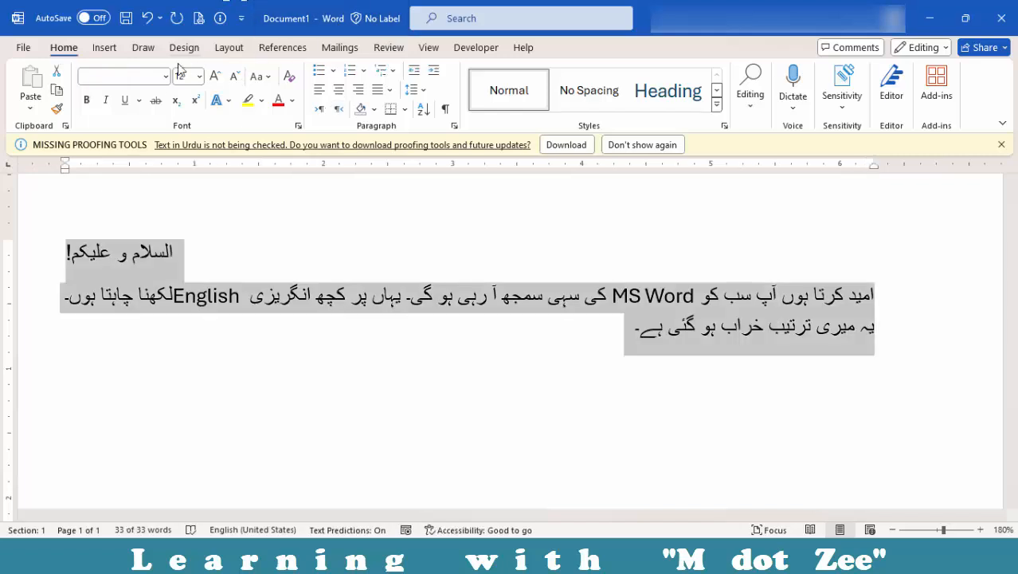
pyautogui.click(165, 75)
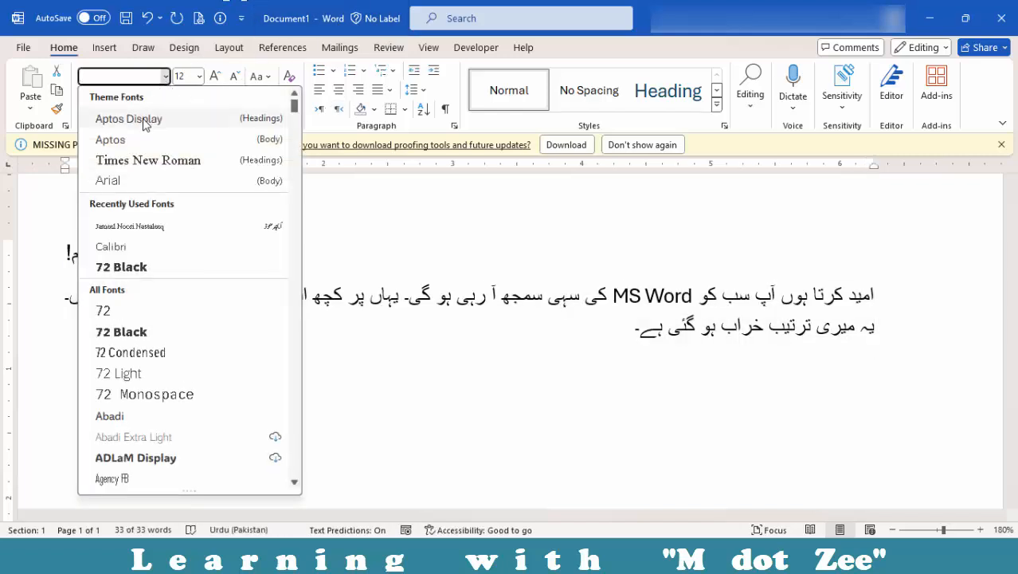
pyautogui.press('Escape')
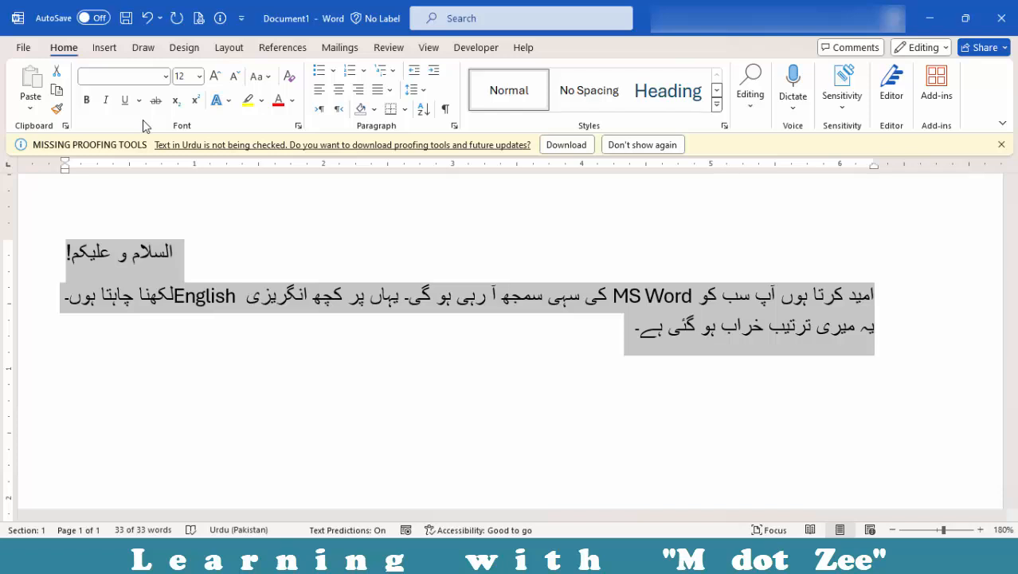
pyautogui.click(109, 77)
pyautogui.write('Calibri')
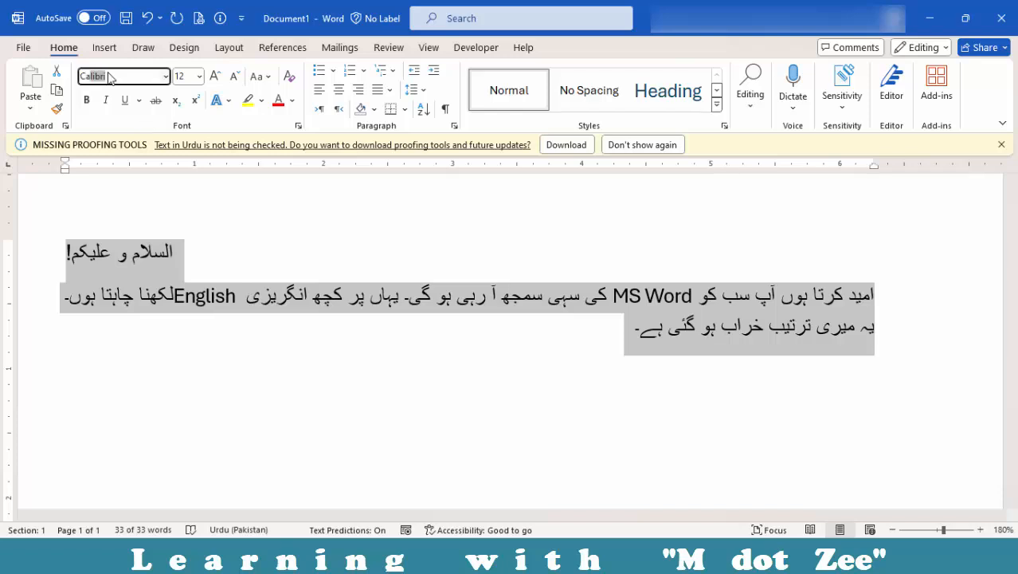
pyautogui.press('Return')
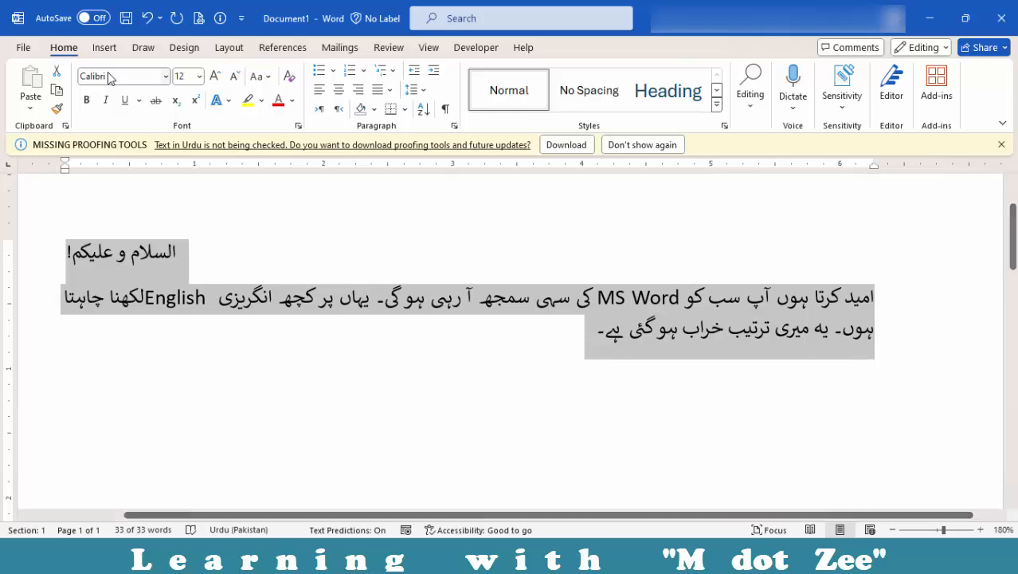
pyautogui.hotkey('ctrl', 'z')
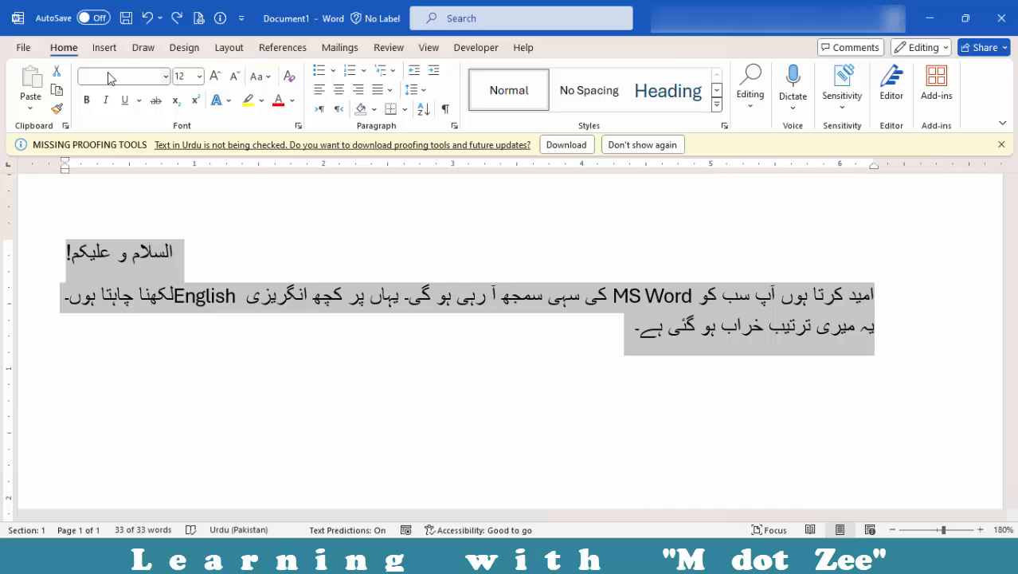
pyautogui.hotkey('ctrl', 'y')
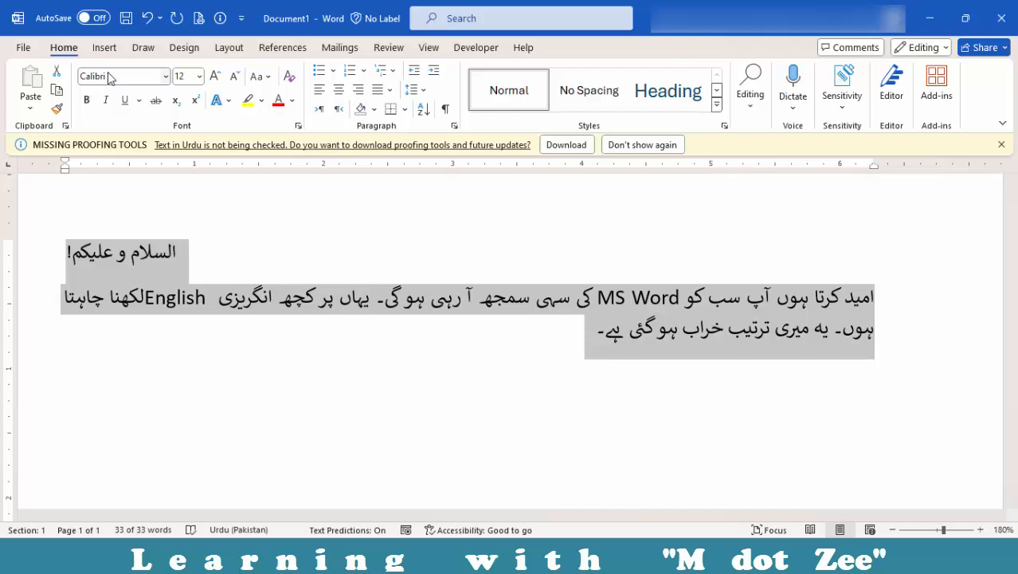
# - Change the font of all the document text to Jameel Noori Nastaleeq and right-align both paragraphs
pyautogui.click(99, 83)
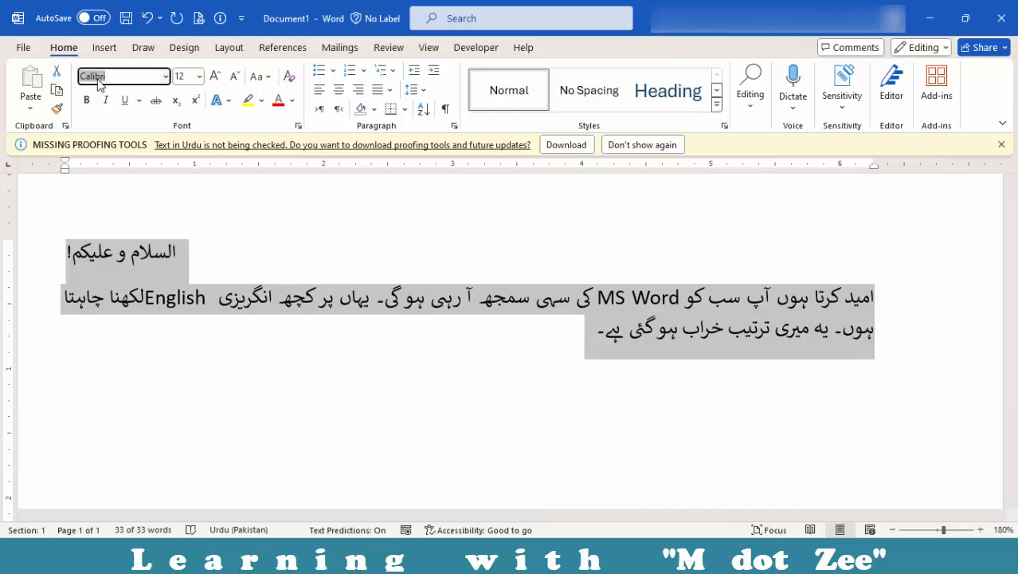
pyautogui.write('Jameel Noori Nastali')
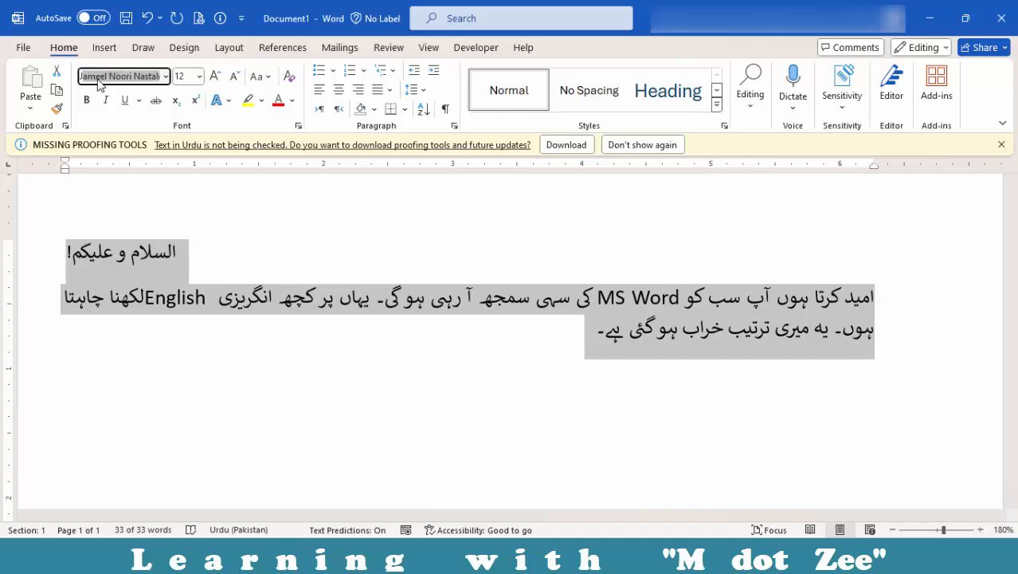
pyautogui.press('Return')
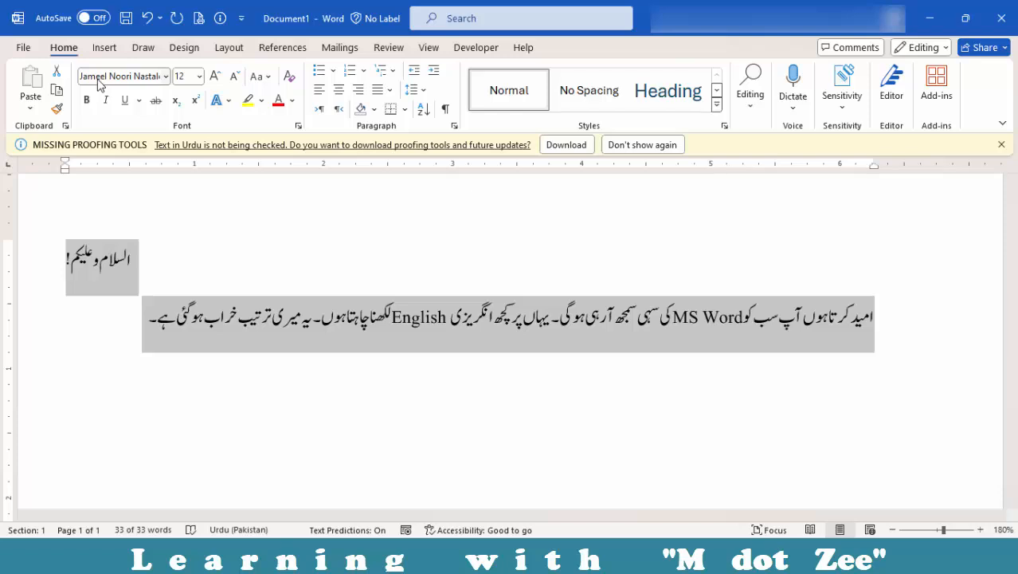
pyautogui.hotkey('ctrl', 'r')
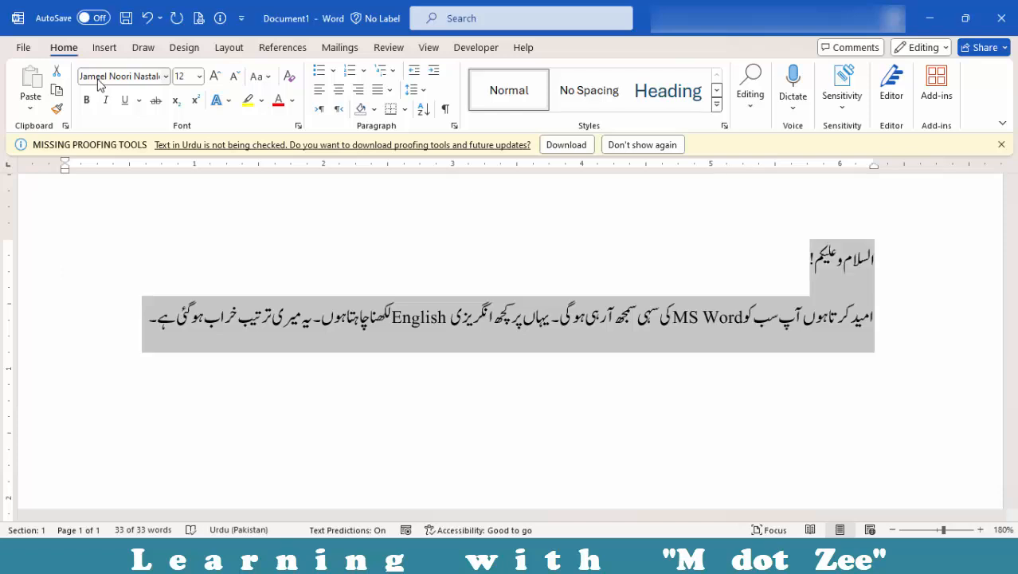
pyautogui.press('Left')
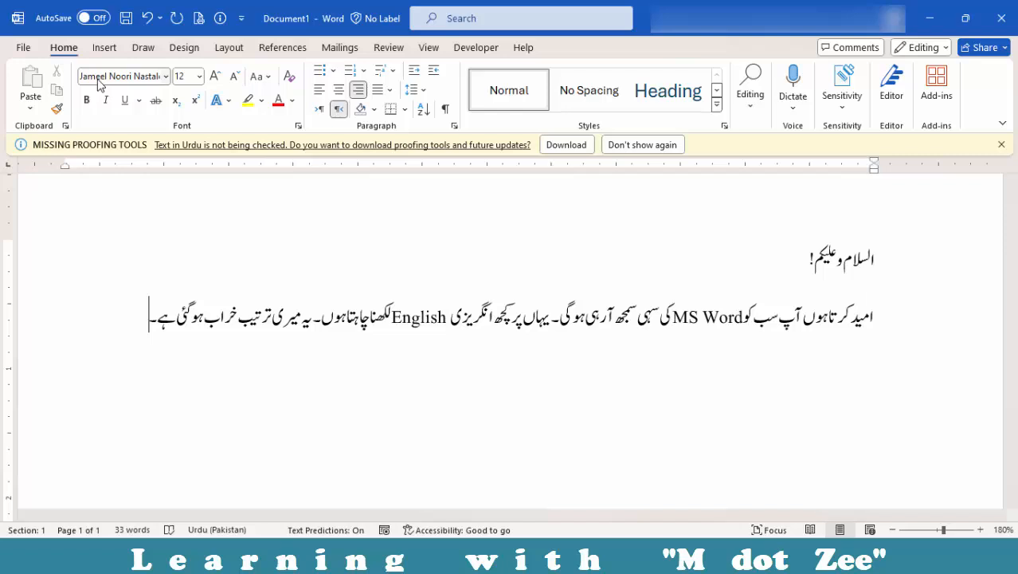
# - Add a new paragraph below the mixed Urdu and English text containing the font name "Jameel Noori Nastaleeq"
pyautogui.press('Return')
pyautogui.click(104, 80)
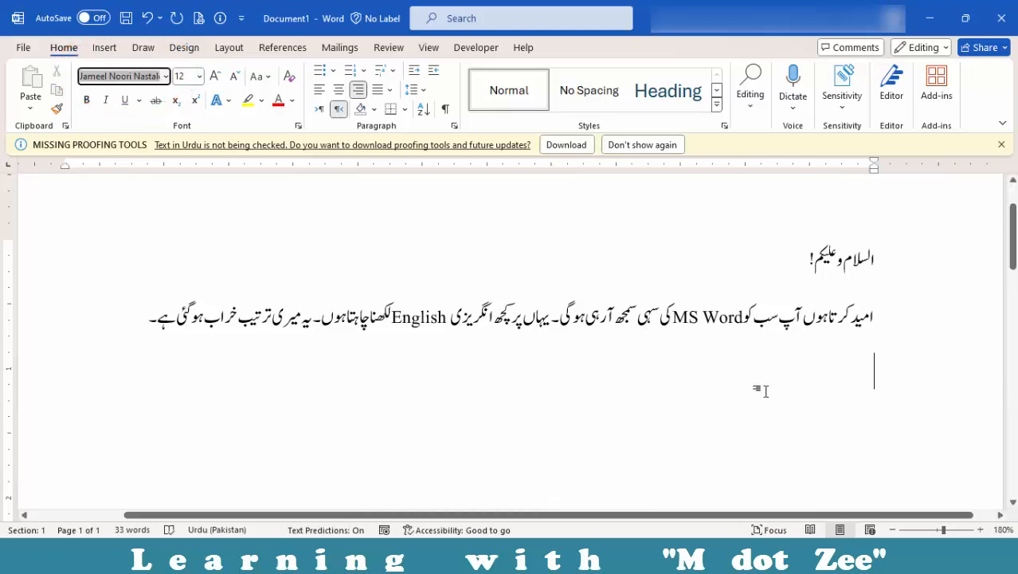
pyautogui.click(869, 374)
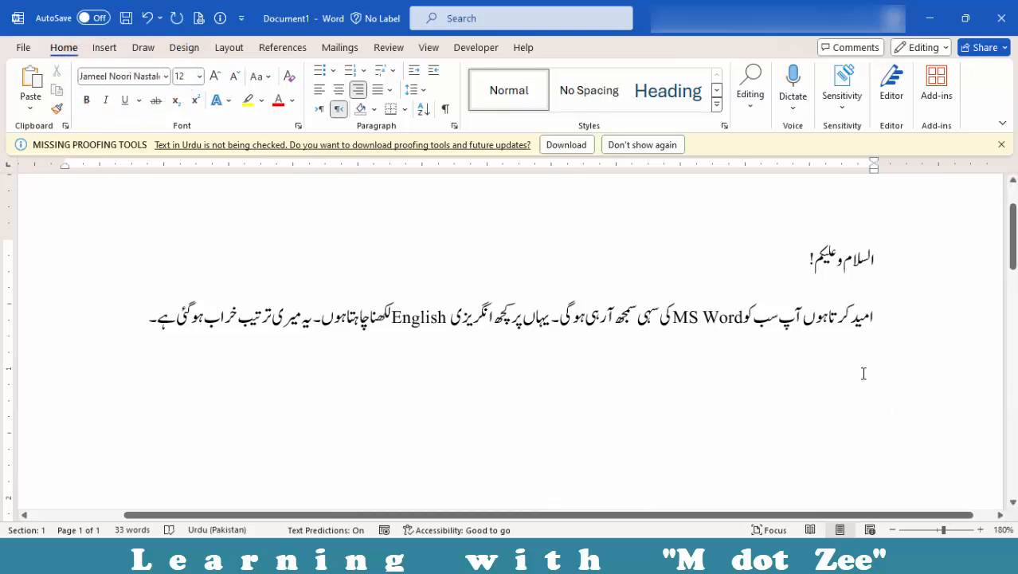
pyautogui.write('Jameel Noori Nastaleeq')
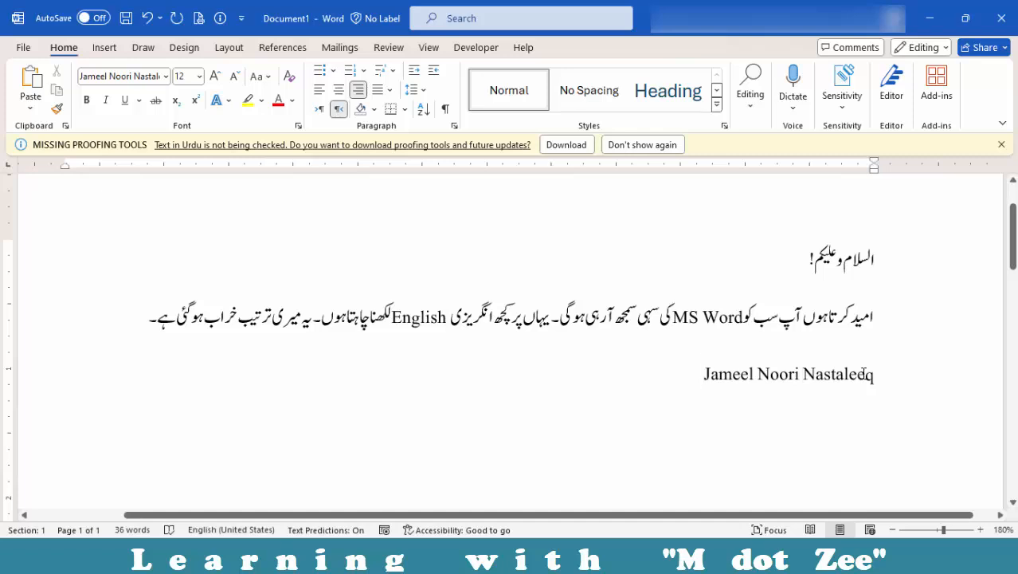